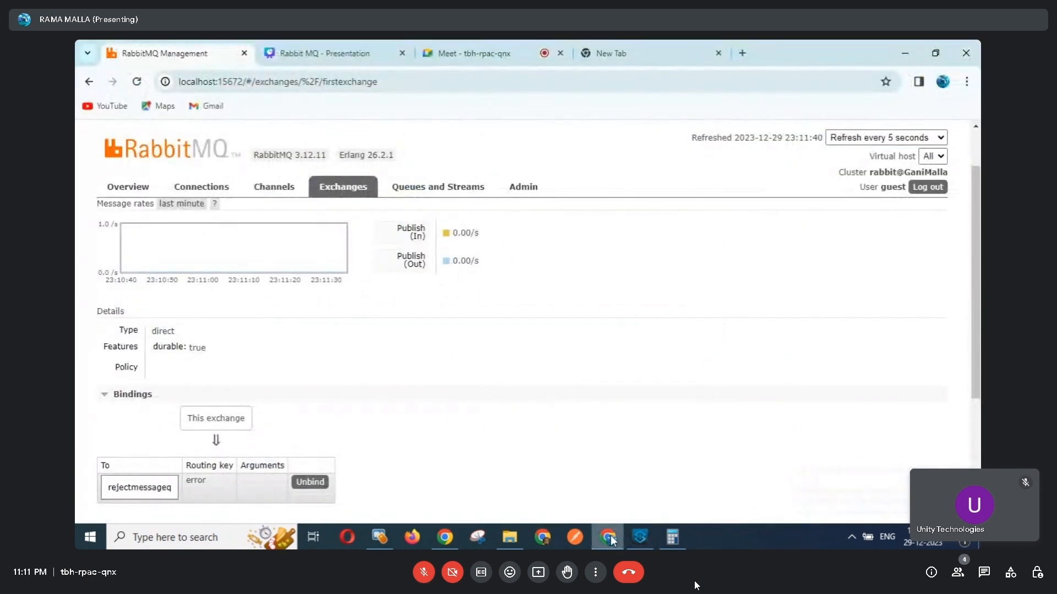
Open the firstqueue queue and go to its message publishing form.
left_click(432, 190)
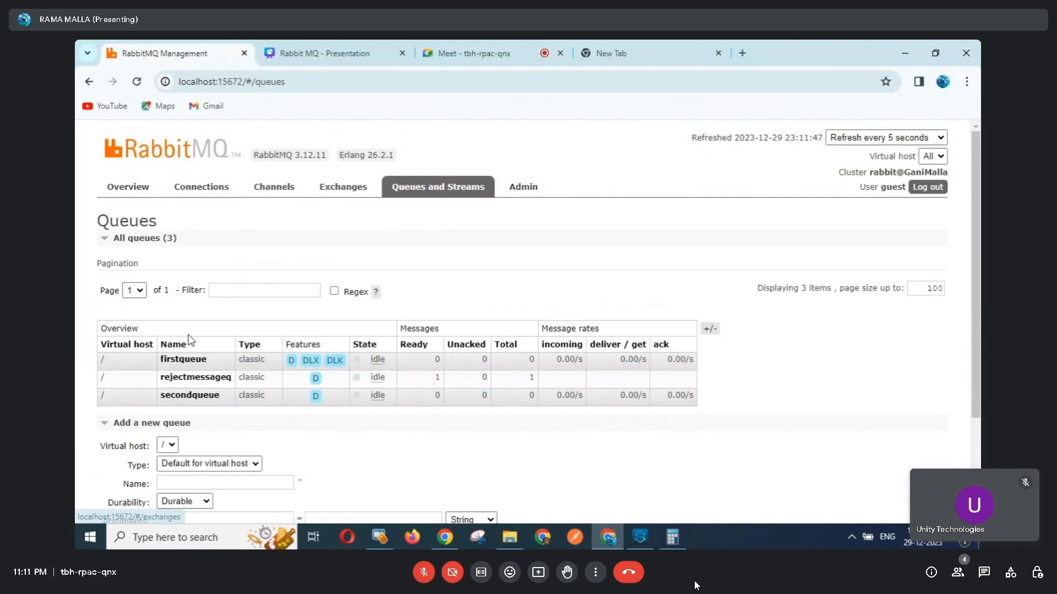
left_click(194, 362)
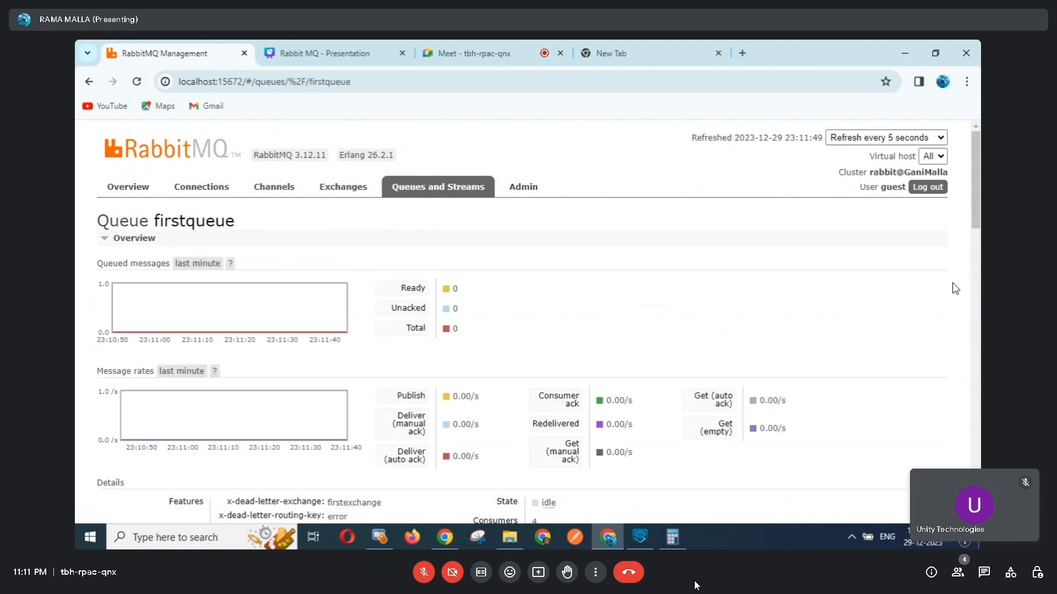
left_click_drag(973, 219, 978, 315)
scroll(528, 330, "down", 4)
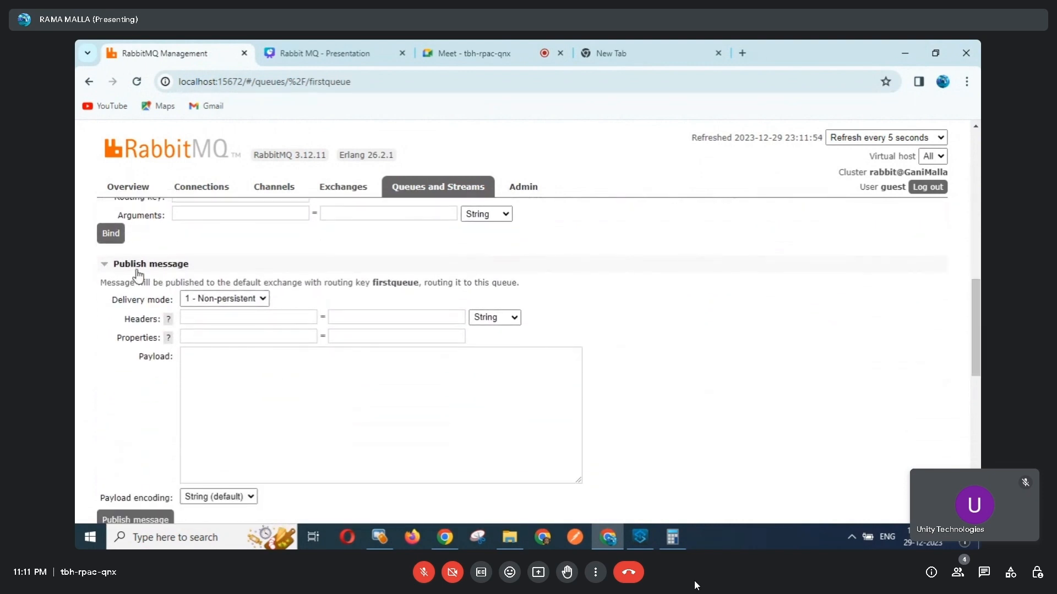
Publish a message with the payload {"msg" : "hello"} to firstqueue.
left_click(210, 371)
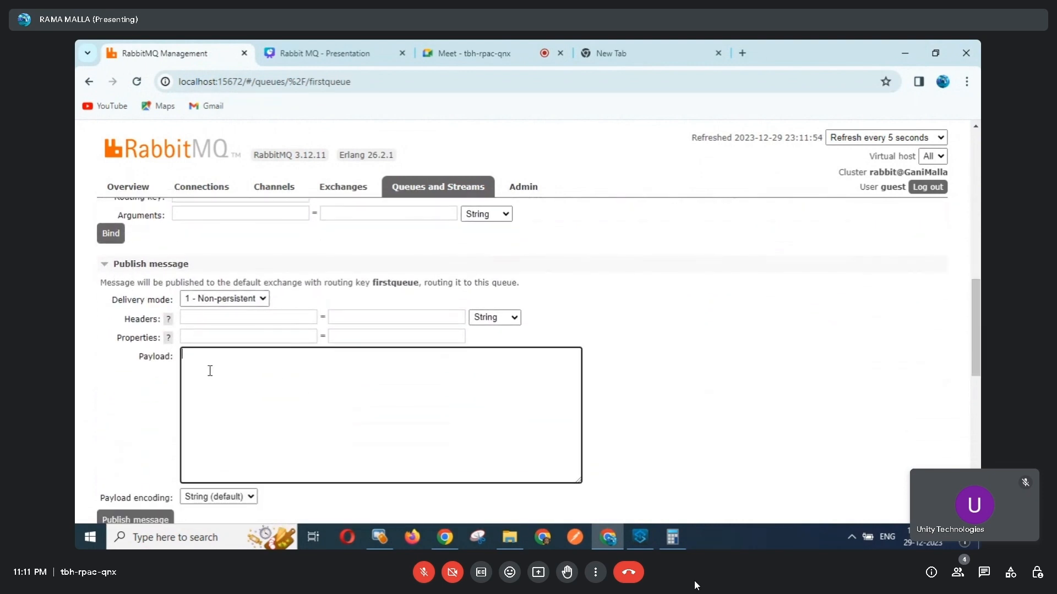
type("{}")
key("Return")
key("Up")
key("Right")
type("\"\"")
key("Left")
type("al")
type(" : \"\"")
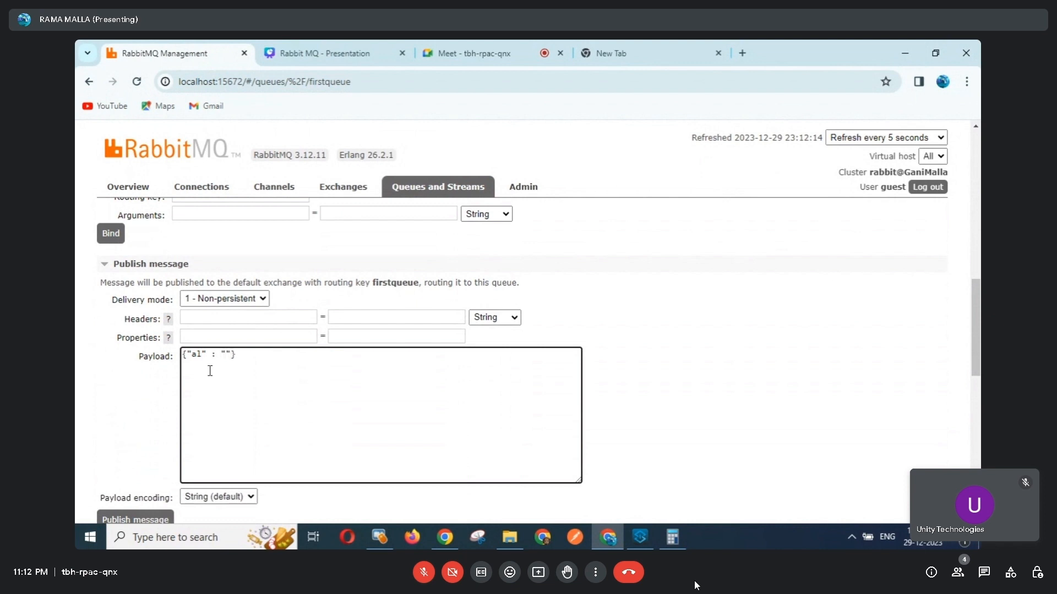
type("hello")
key("BackSpace")
key("BackSpace")
type("msg")
scroll(974, 330, "down", 2)
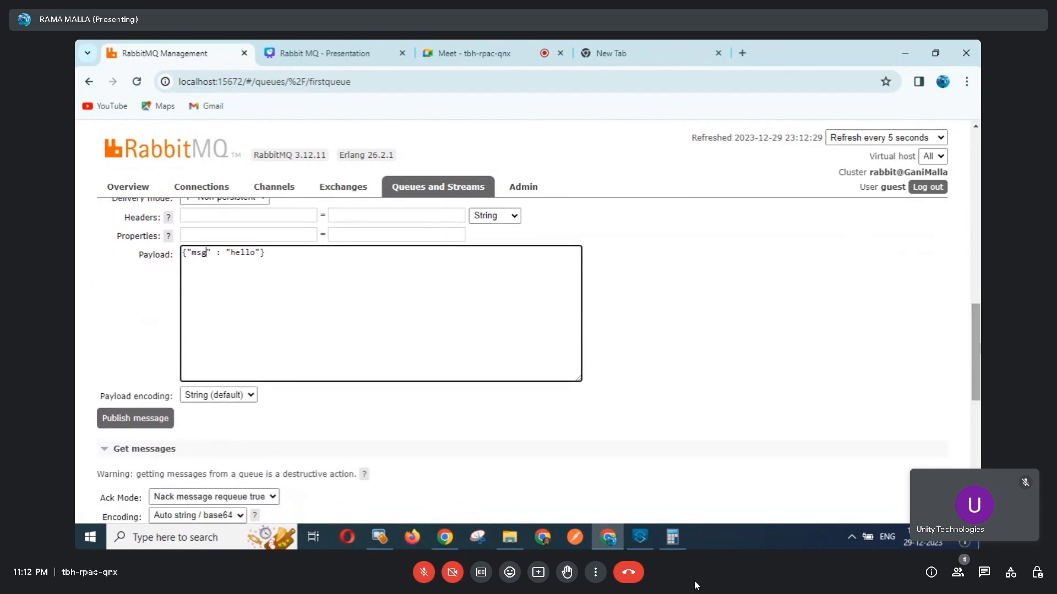
left_click(157, 425)
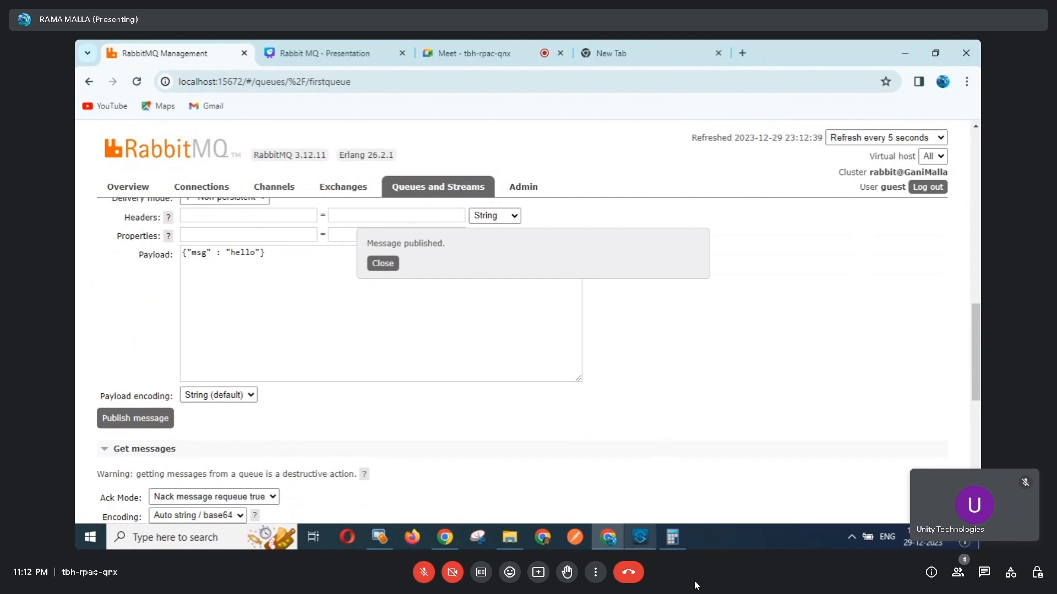
Switch to Anypoint Studio and inspect the paused message's attributes and ackId in the Mule Debugger.
left_click(639, 537)
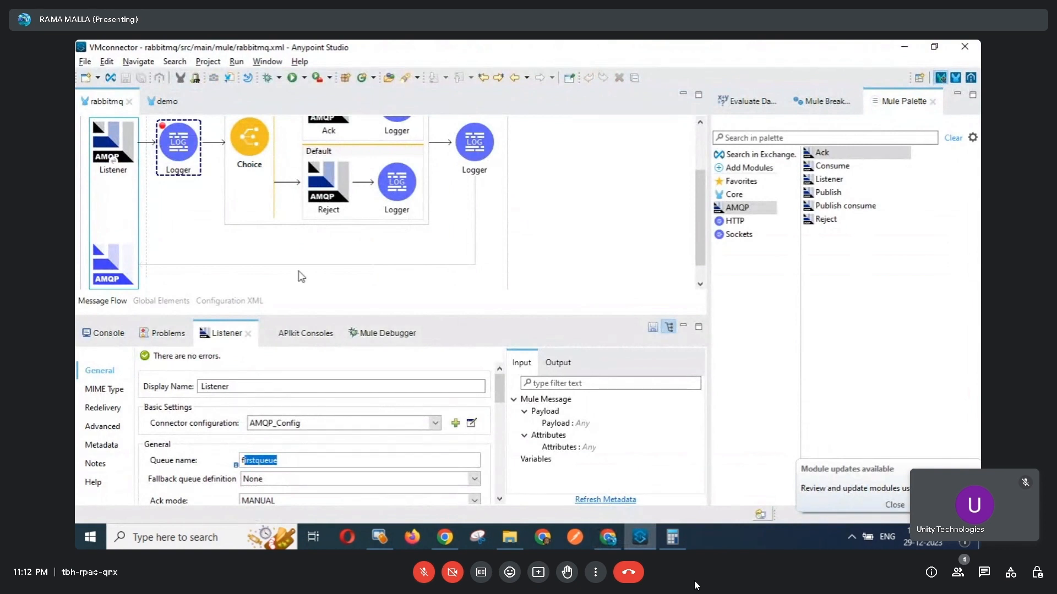
left_click_drag(698, 236, 699, 212)
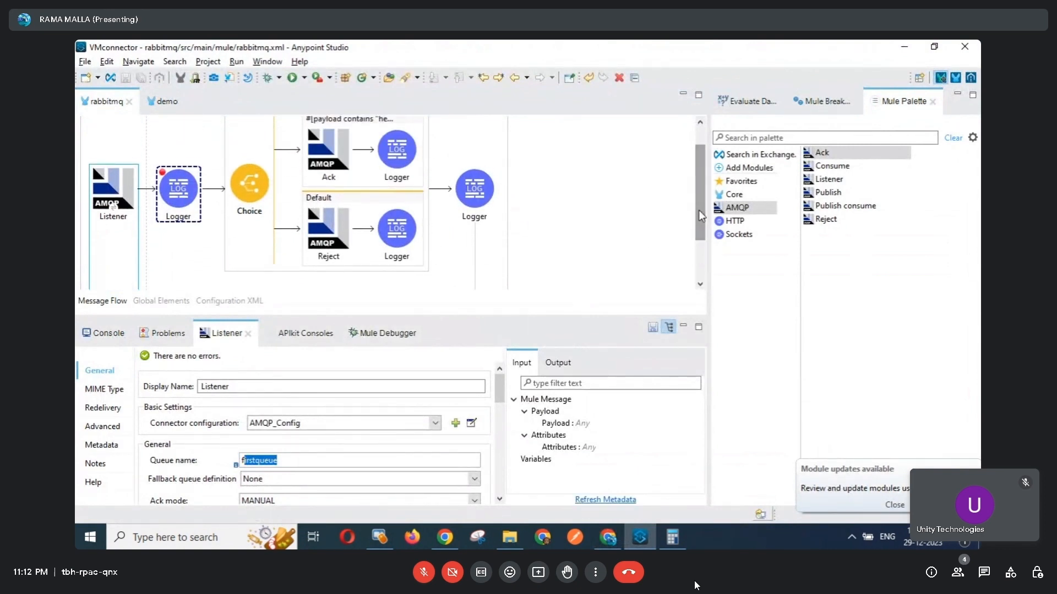
left_click(386, 337)
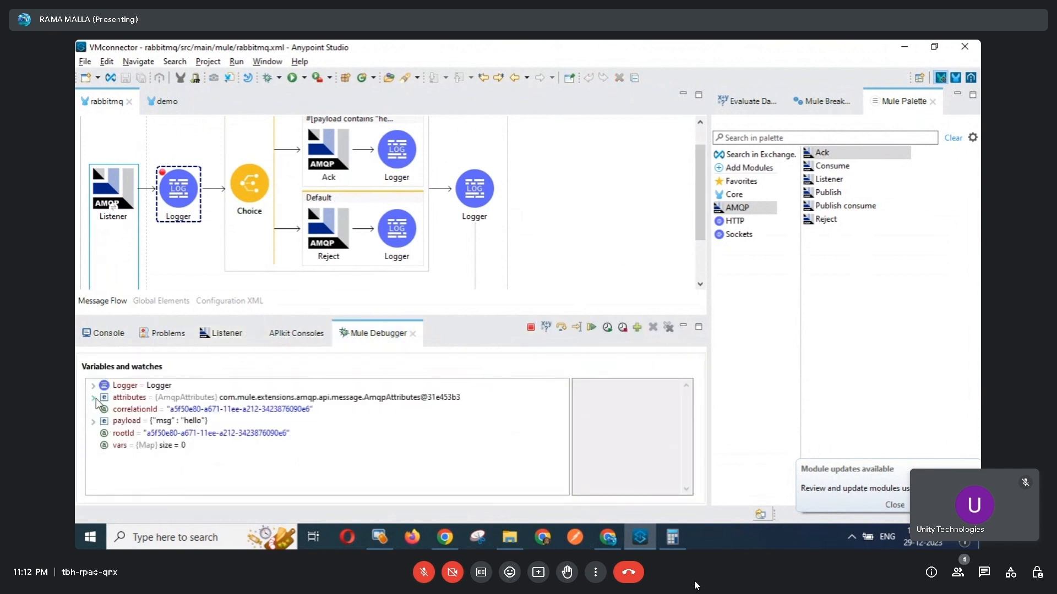
left_click(93, 398)
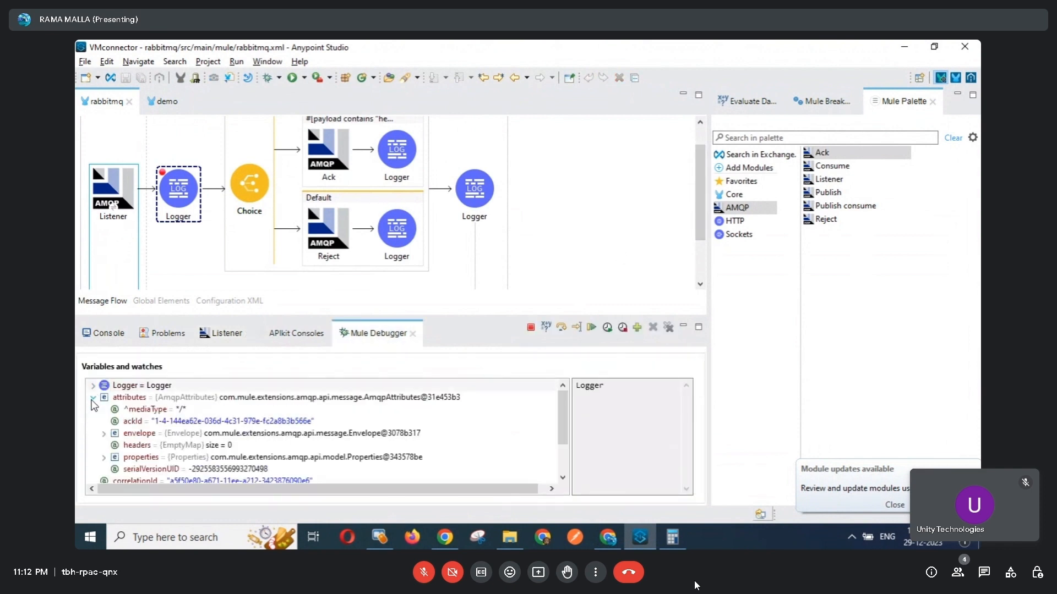
left_click(159, 421)
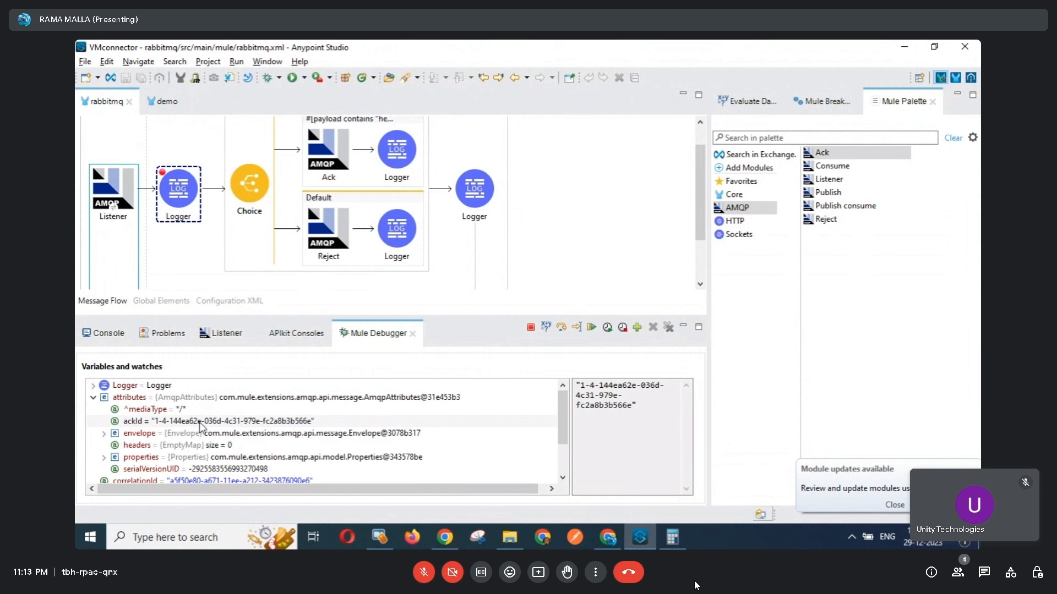
Step the debugger through the first Logger and Choice to the Ack component, and view the condition of that branch.
left_click(559, 323)
left_click(560, 328)
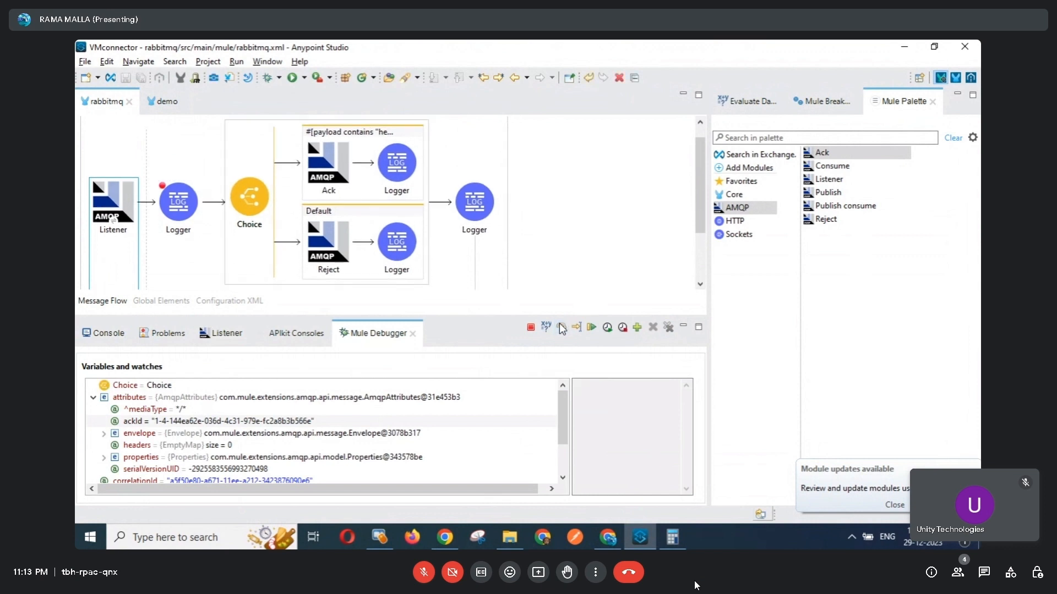
left_click(362, 142)
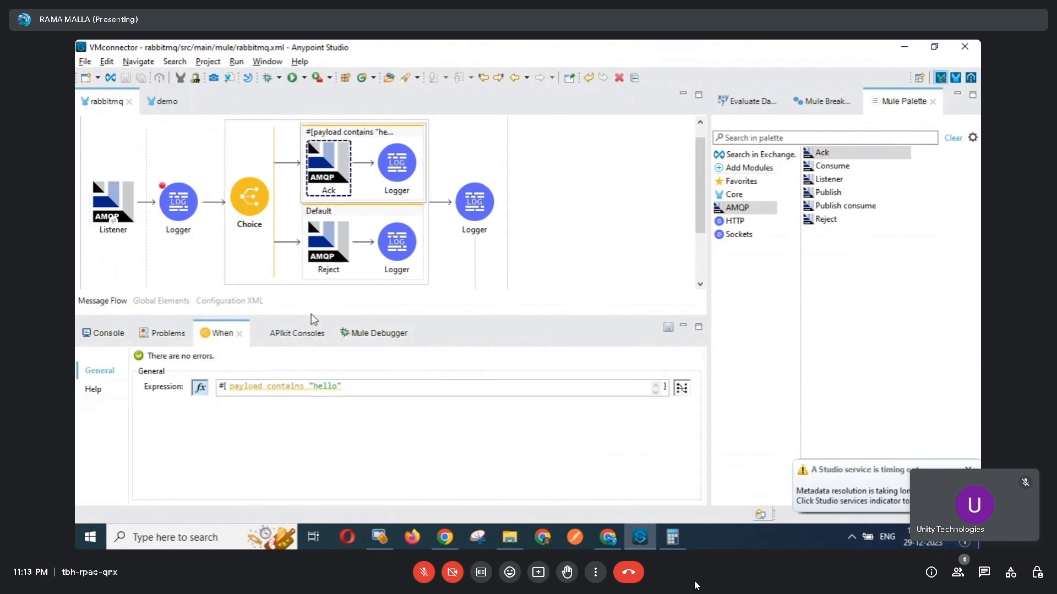
Return to the Mule Debugger and expand the message's payload variable.
left_click(367, 336)
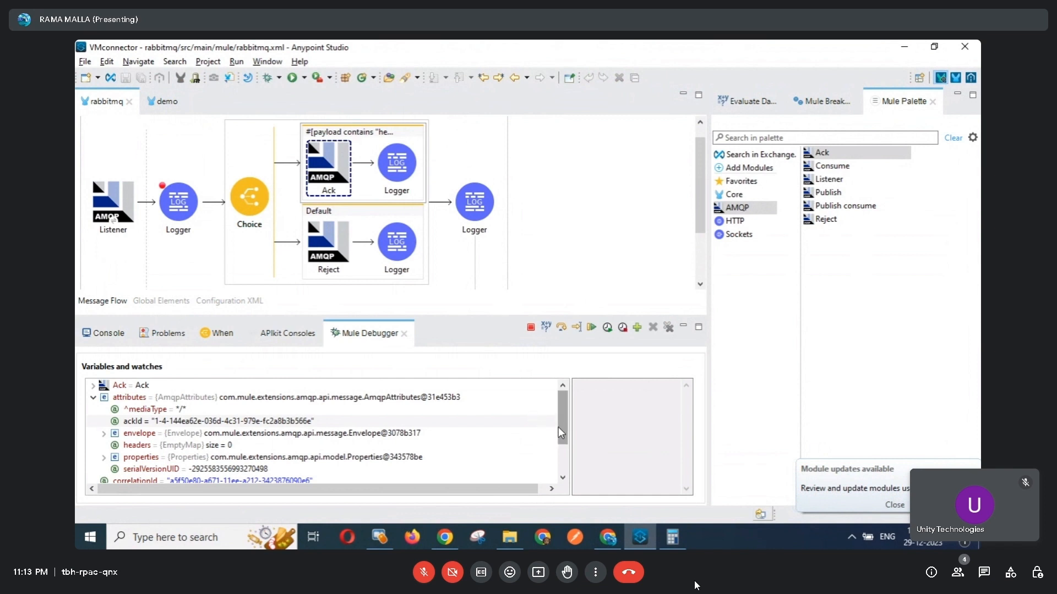
left_click_drag(558, 427, 563, 444)
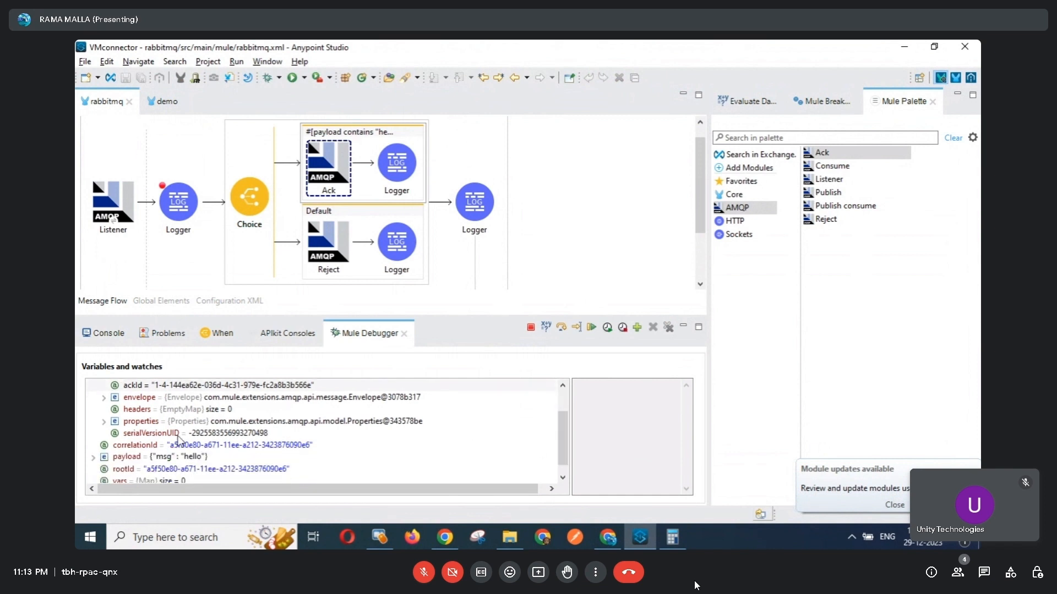
left_click(92, 458)
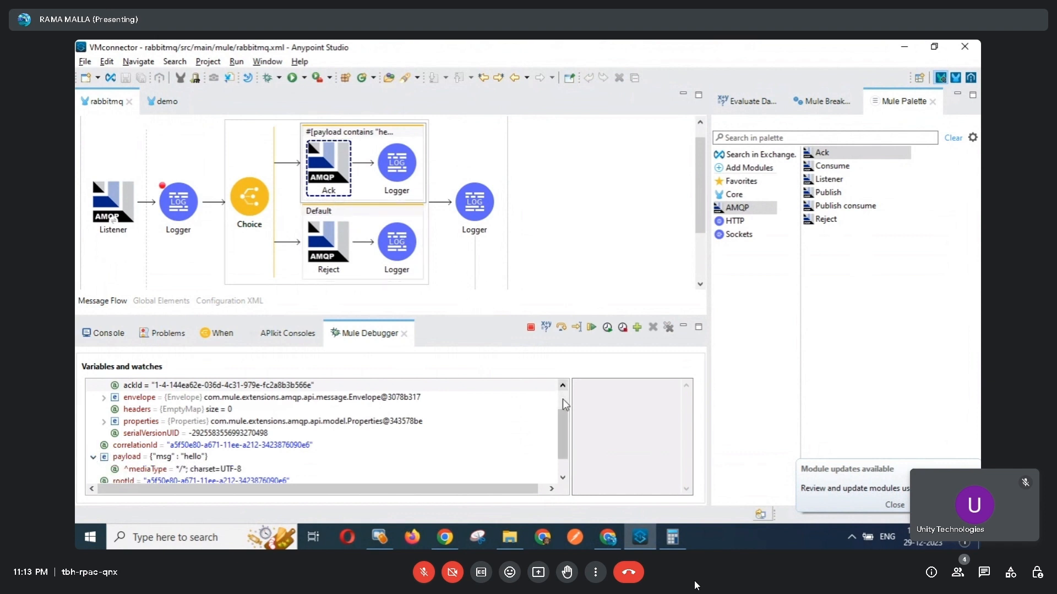
Switch to RabbitMQ Management and check firstqueue's unacknowledged message count in the list of queues.
left_click(608, 538)
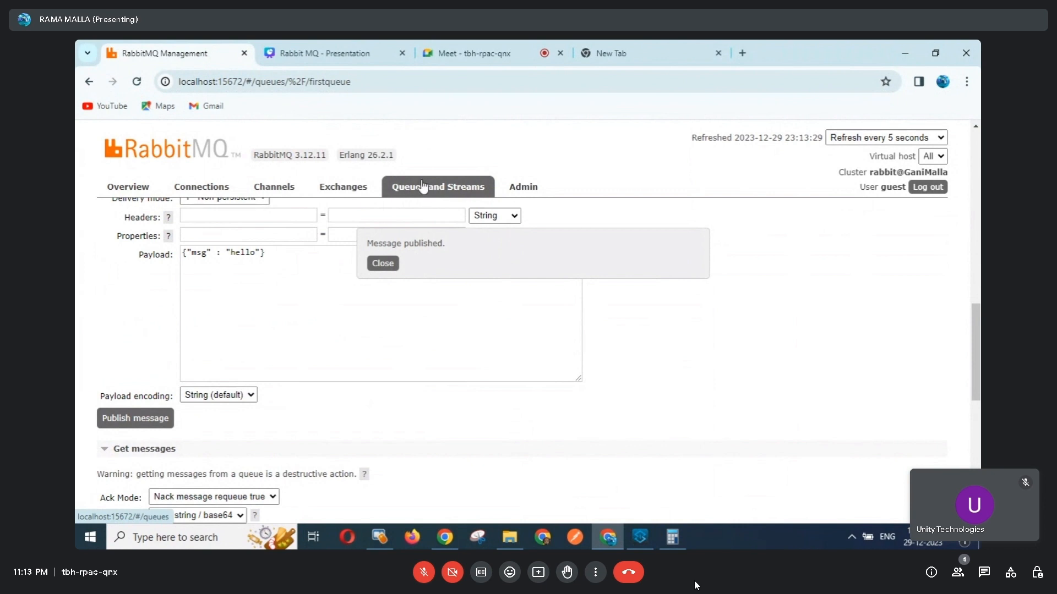
left_click(432, 201)
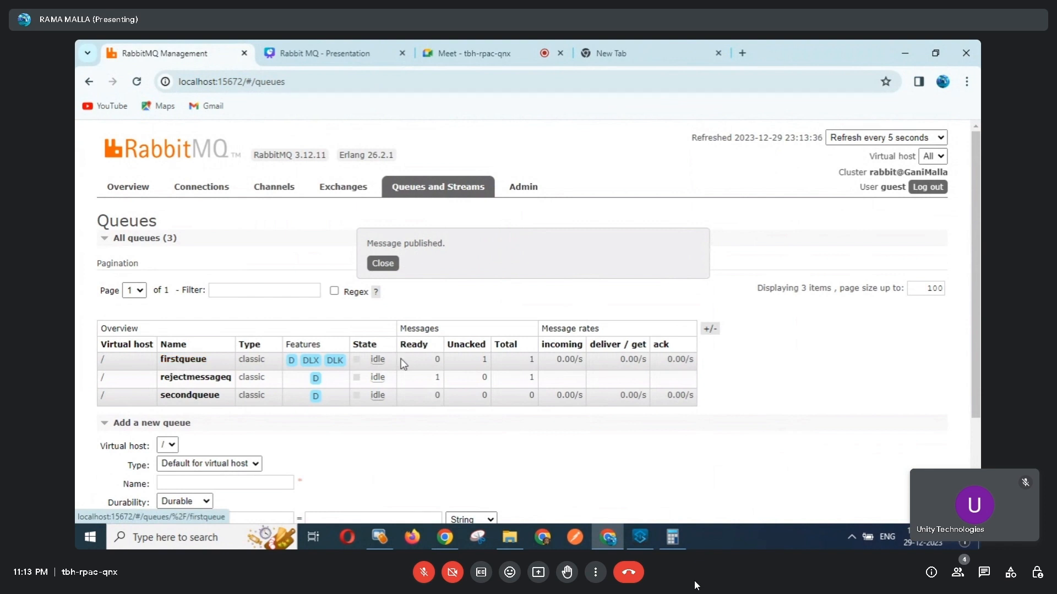
double_click(484, 360)
mouse_move(646, 534)
Return to Anypoint Studio and step the debugger over Ack and the remaining Loggers to the end of the flow.
left_click(636, 539)
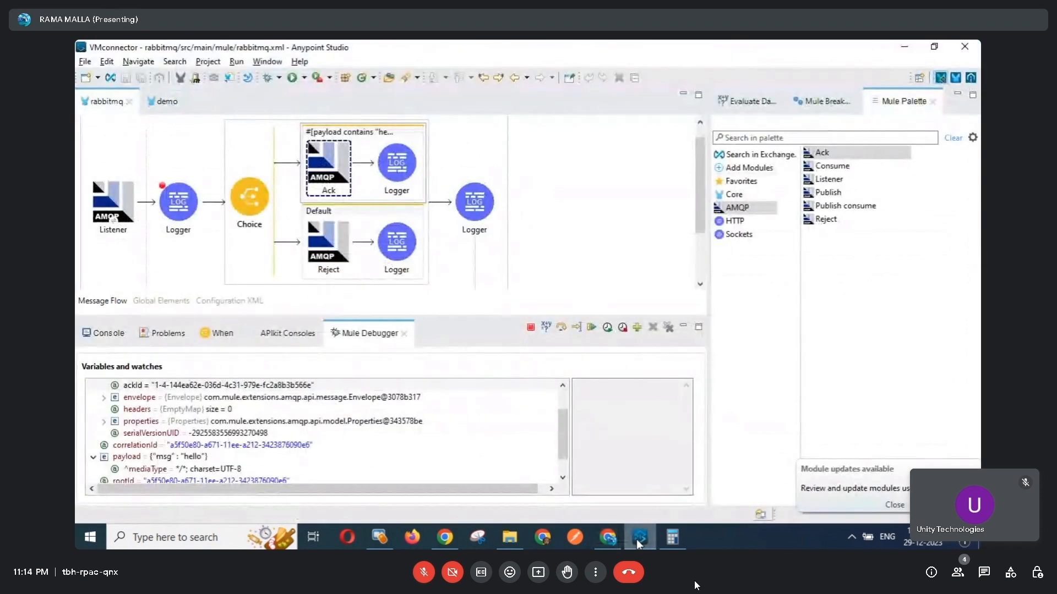
left_click(562, 328)
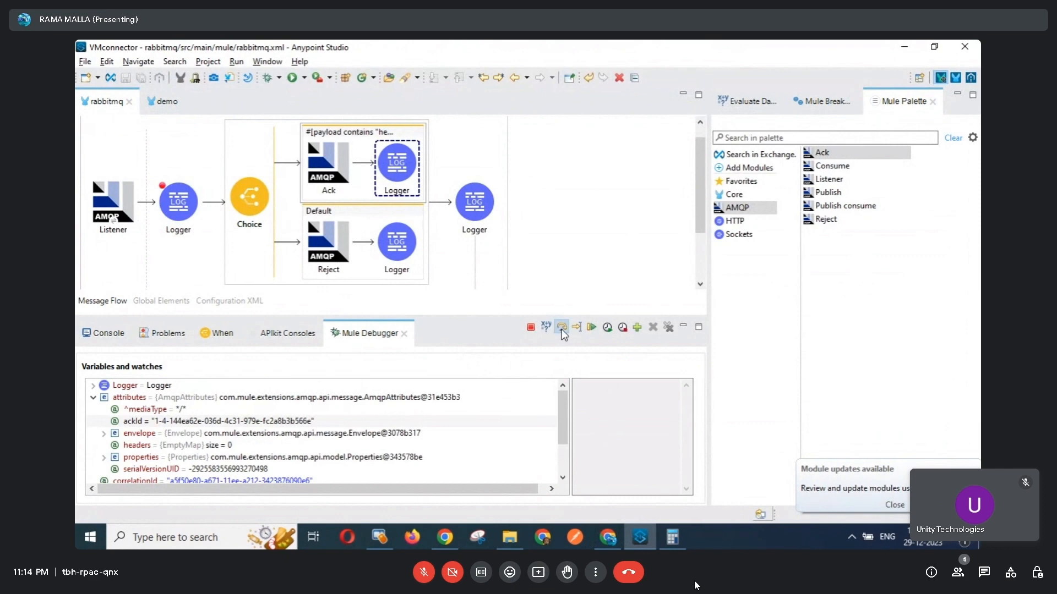
left_click(561, 329)
left_click(561, 329)
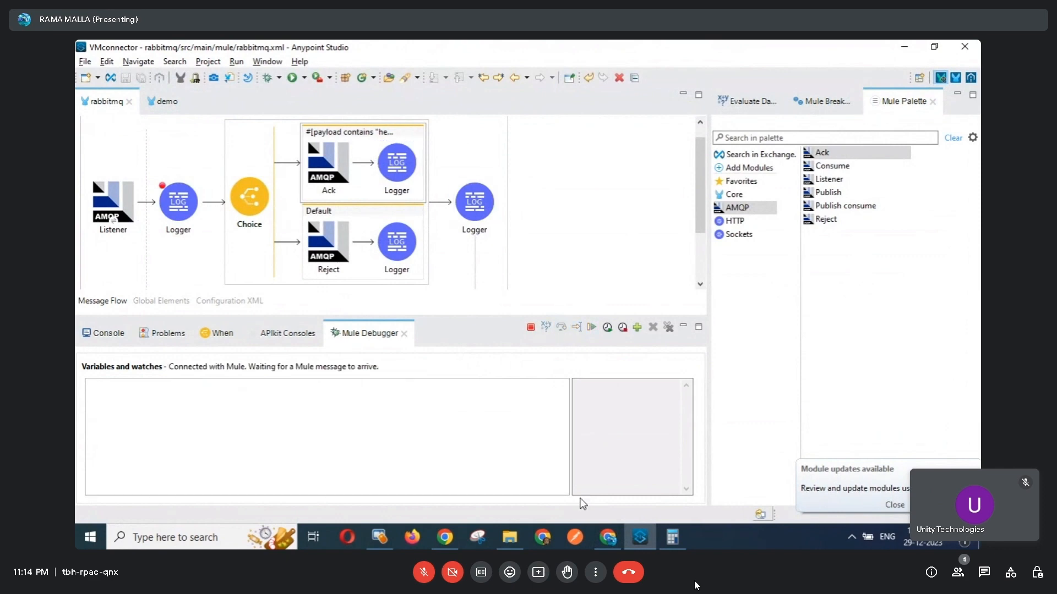
Switch to RabbitMQ Management, reload the queues page and compare firstqueue's message counts with the debugger in Anypoint Studio.
left_click(612, 537)
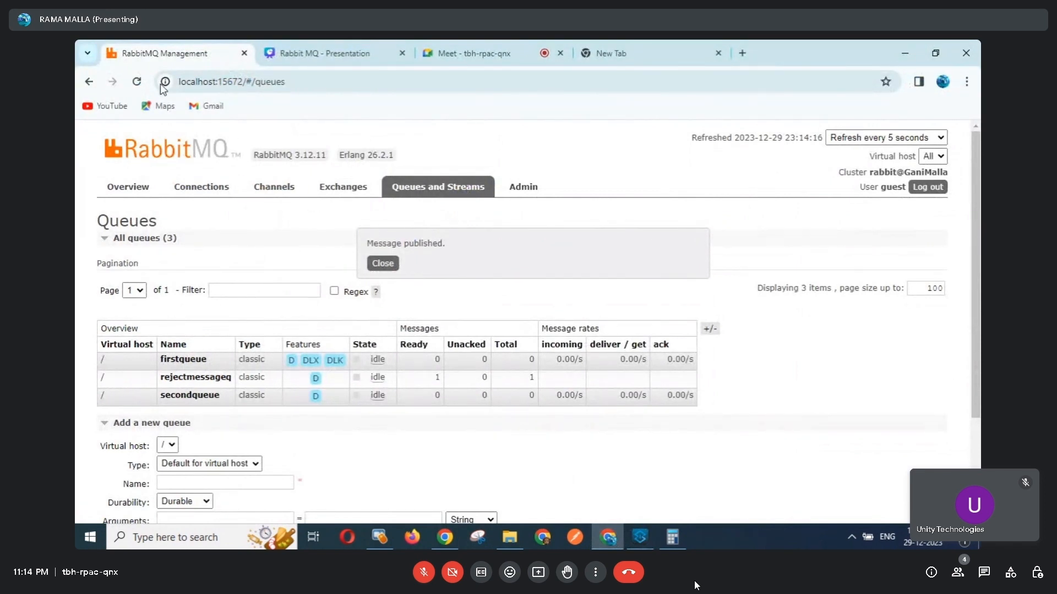
left_click(138, 81)
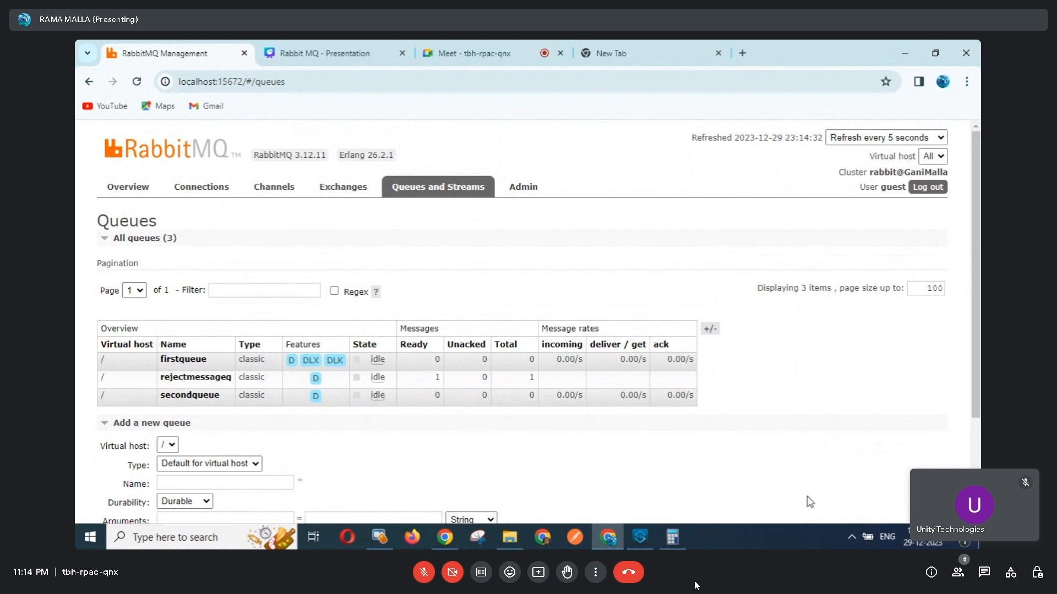
left_click(639, 538)
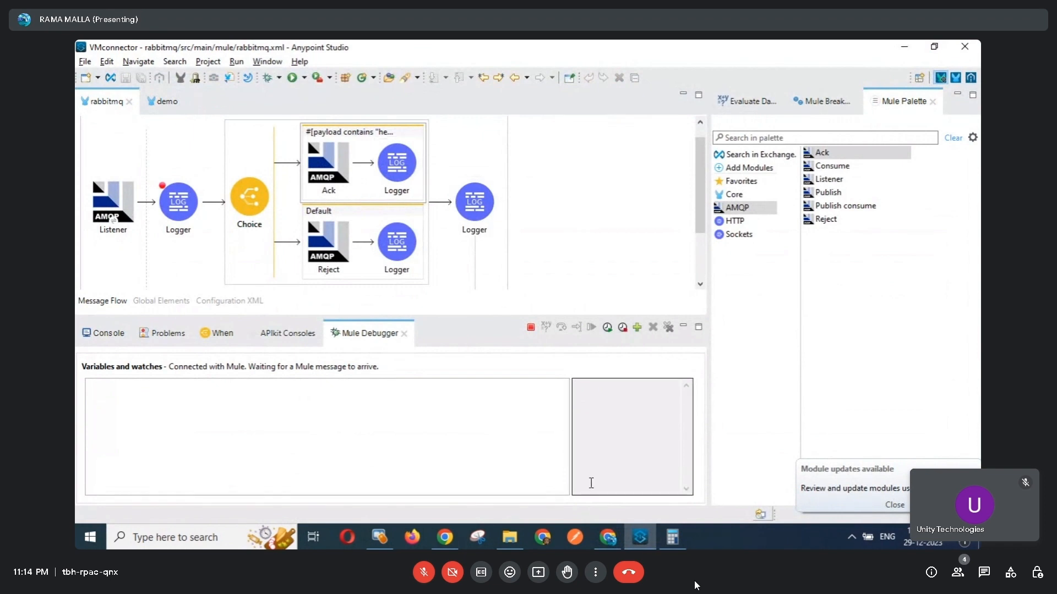
left_click(607, 537)
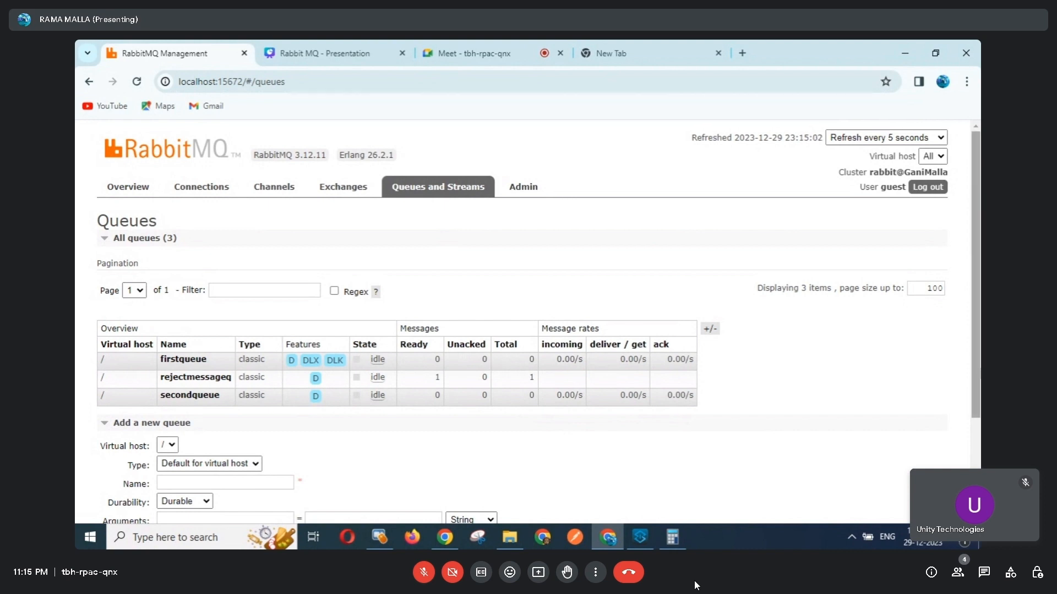
Reopen firstqueue from the queue list and go to its payload entry area.
left_click_drag(973, 367, 976, 396)
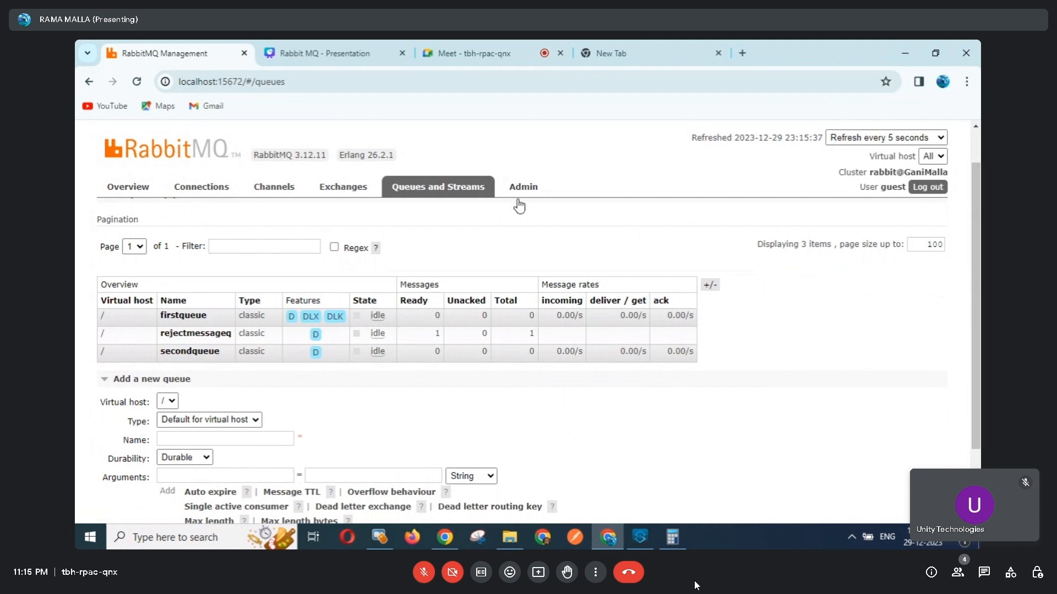
left_click(187, 316)
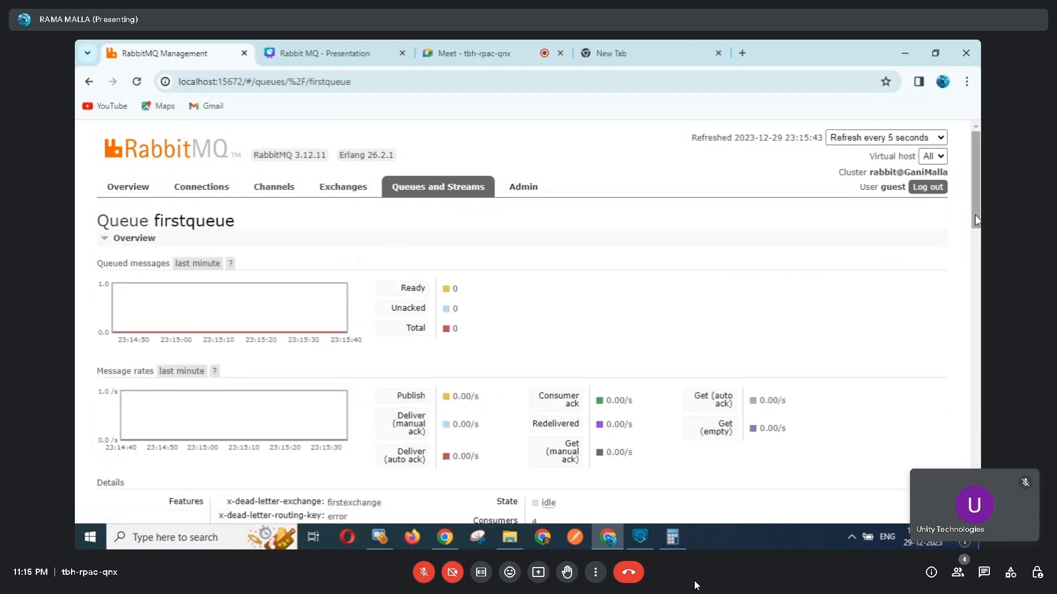
left_click_drag(976, 215, 975, 382)
Publish a multi-line JSON message to firstqueue with the payload {"msg" : "hi"}.
left_click(202, 300)
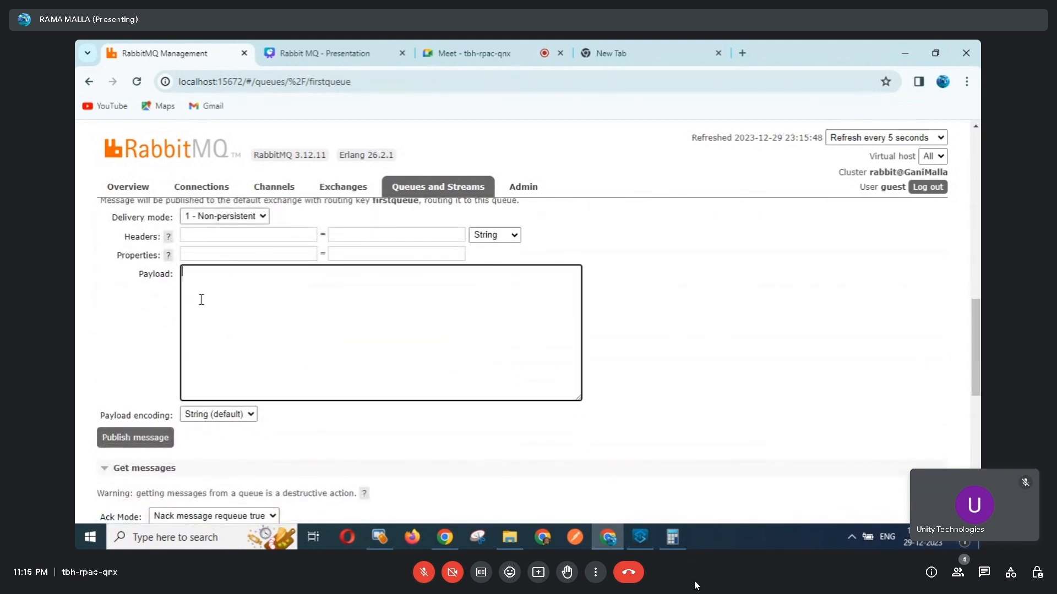
type("{}}")
key("BackSpace")
key("Left")
key("Return")
key("Up")
key("Return")
type("\"")
type("\"")
key("Left")
type("mge")
key("BackSpace")
key("BackSpace")
type("sg")
key("Right")
type(": \"\"hi")
left_click(145, 439)
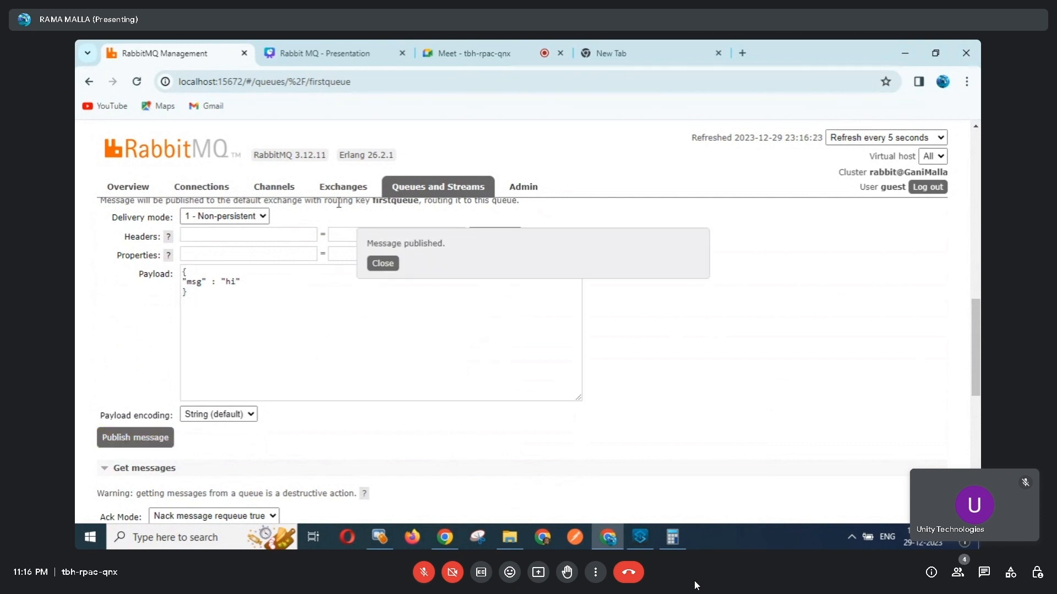
Check firstqueue's message counts in the queue list, and inspect the new message's payload in Anypoint Studio's Mule Debugger.
left_click(414, 187)
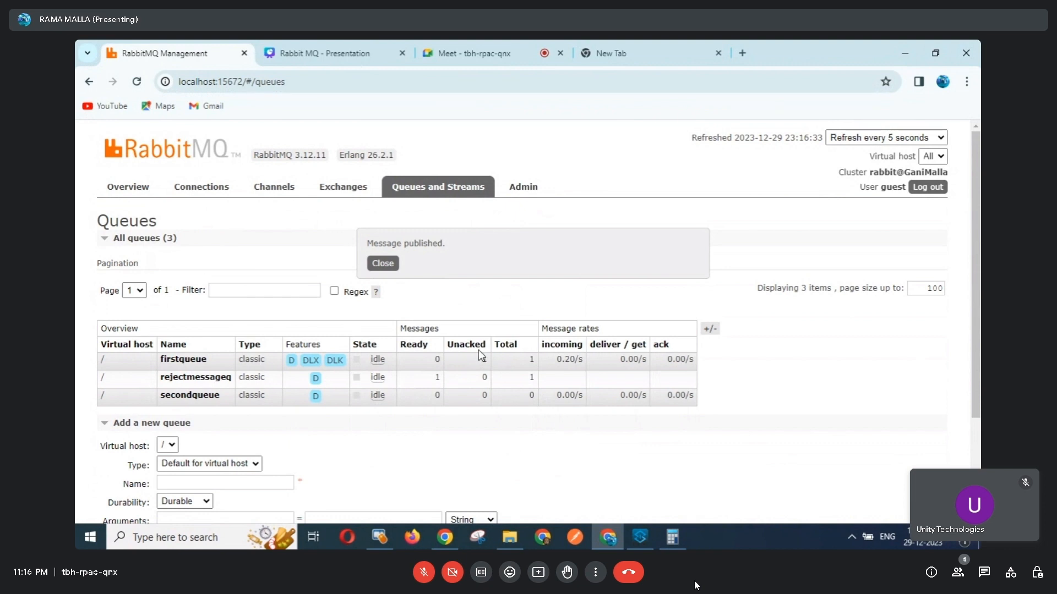
left_click(638, 537)
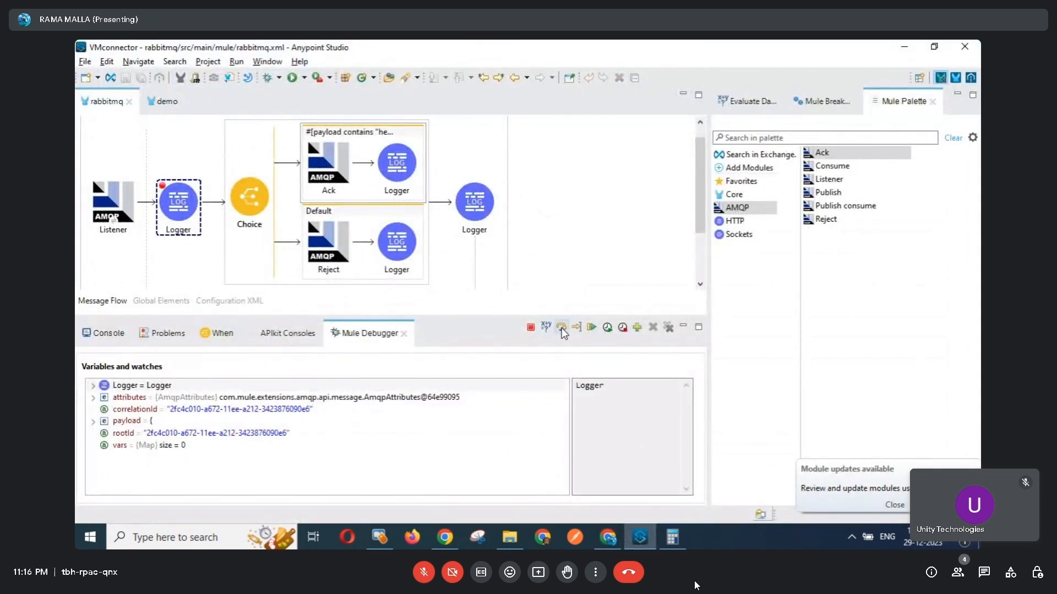
left_click(176, 209)
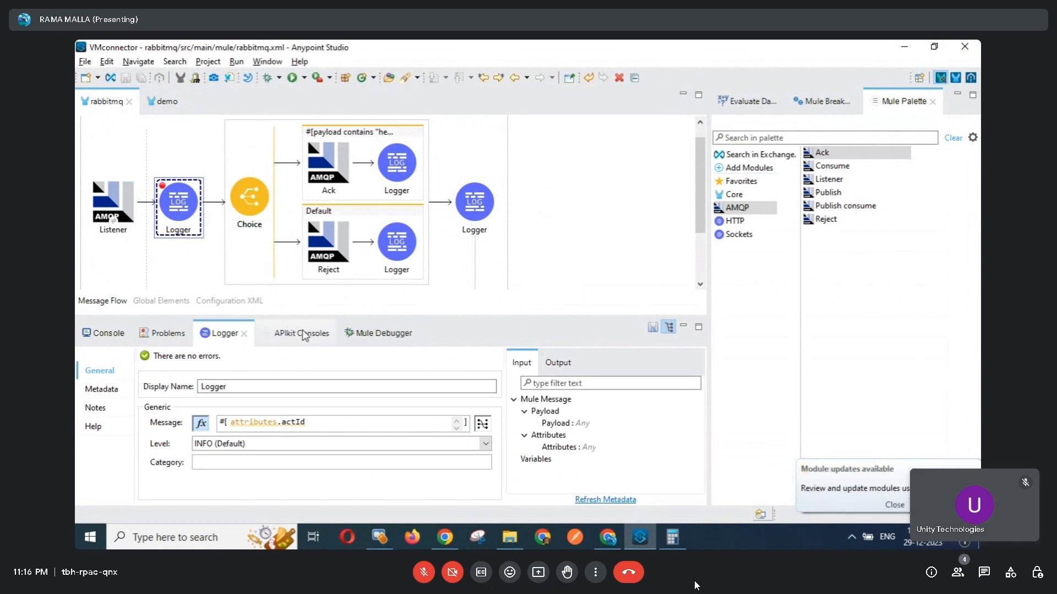
left_click(383, 335)
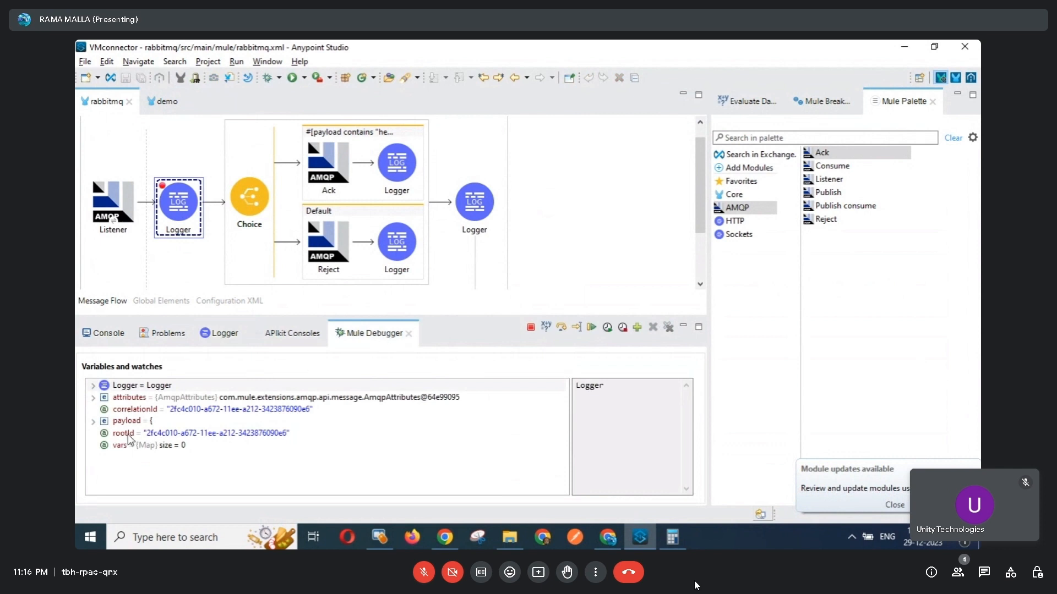
left_click(94, 422)
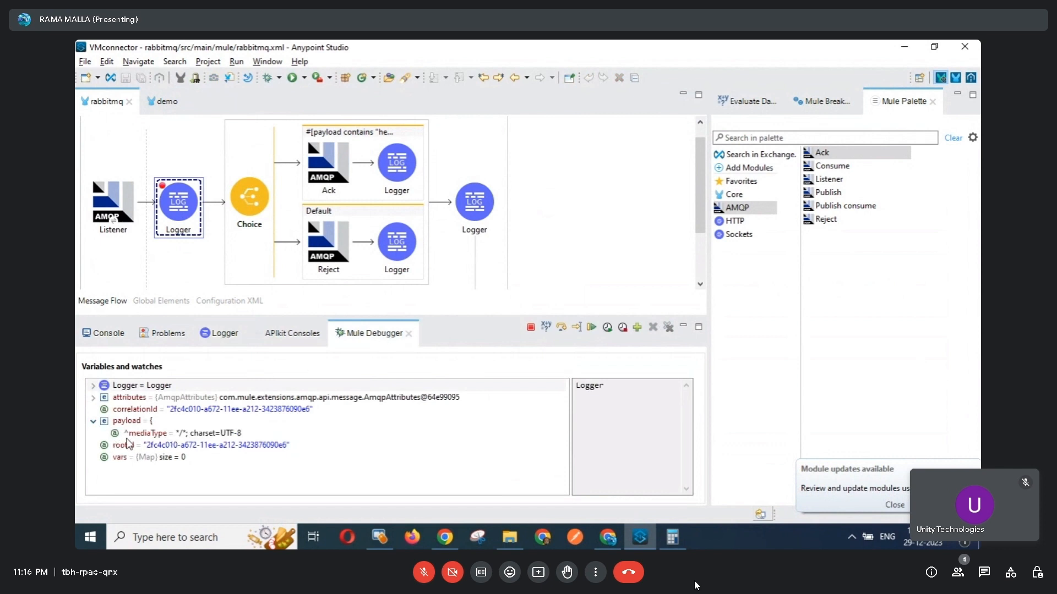
Examine the message's payload and attributes in the Mule Debugger, and step the flow through Choice to the Reject operation.
left_click(113, 435)
left_click(115, 423)
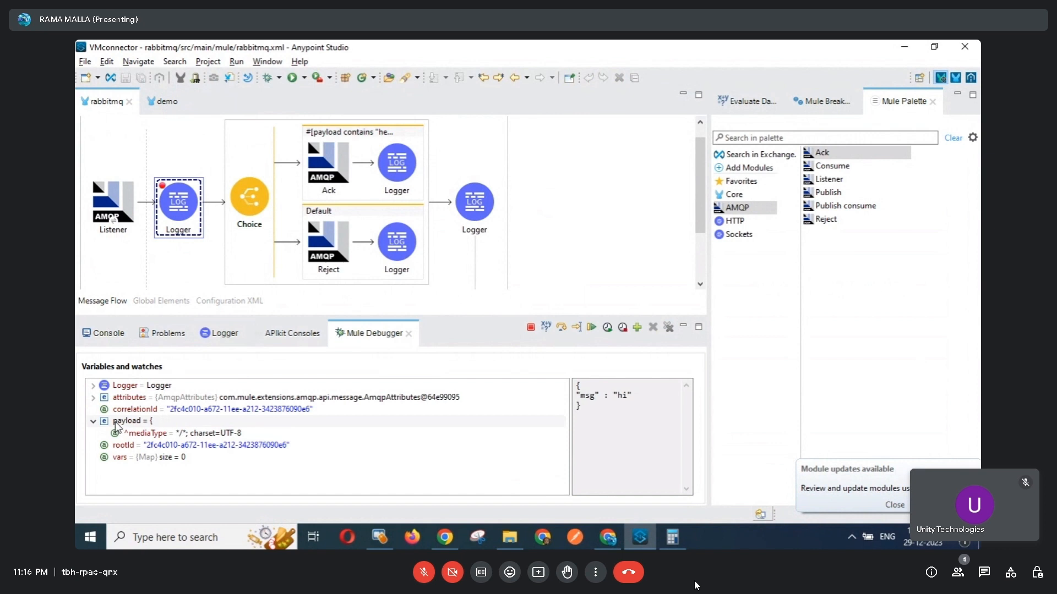
left_click(93, 398)
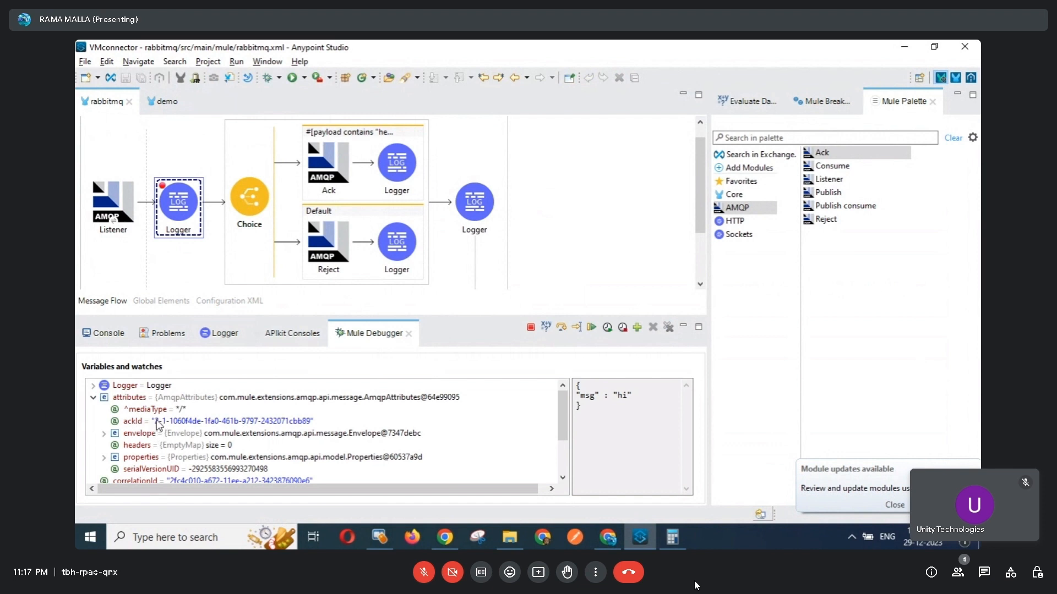
left_click(562, 327)
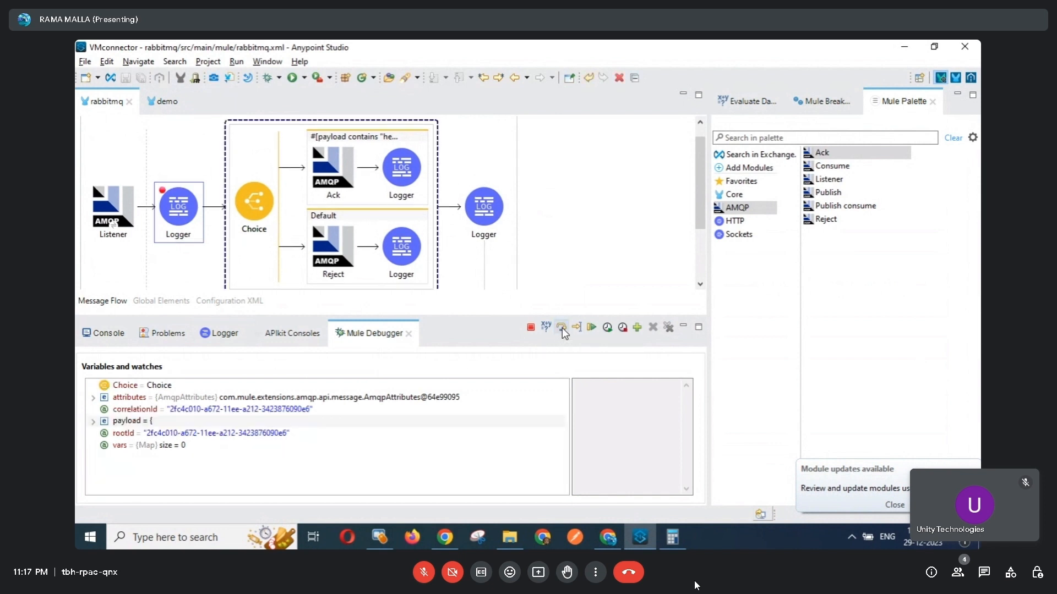
left_click(562, 328)
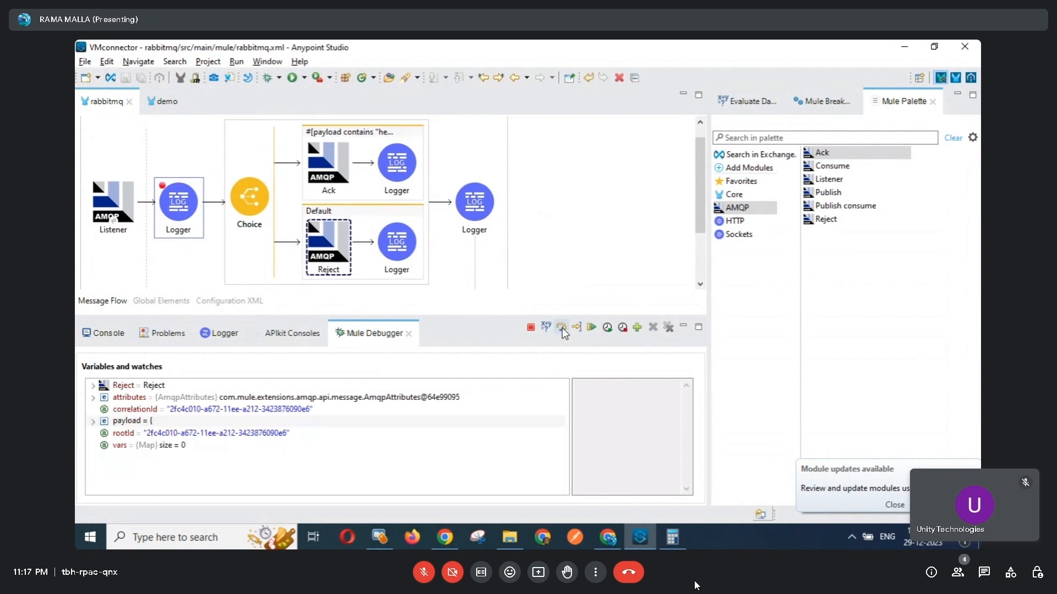
Review the Choice router's When expression and the Reject operation's Ack id and Requeue settings.
left_click(369, 141)
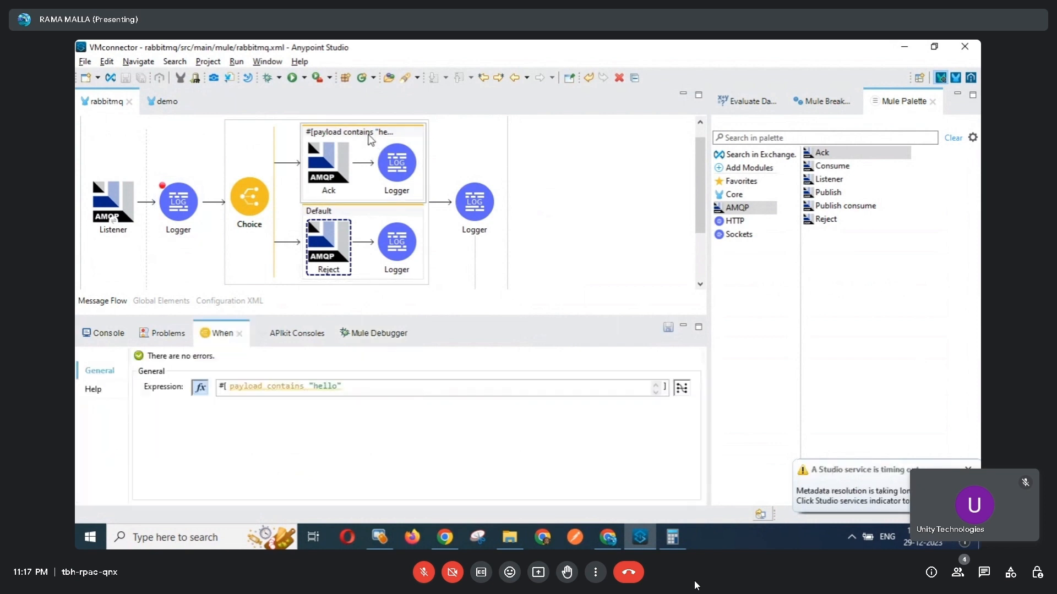
left_click(334, 248)
left_click(322, 422)
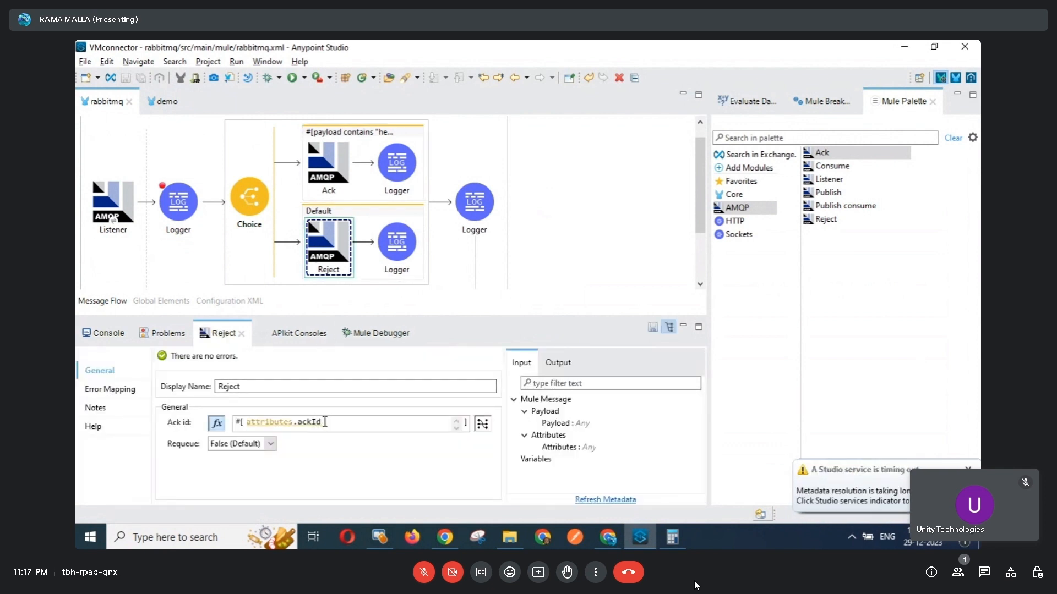
left_click_drag(325, 422, 249, 424)
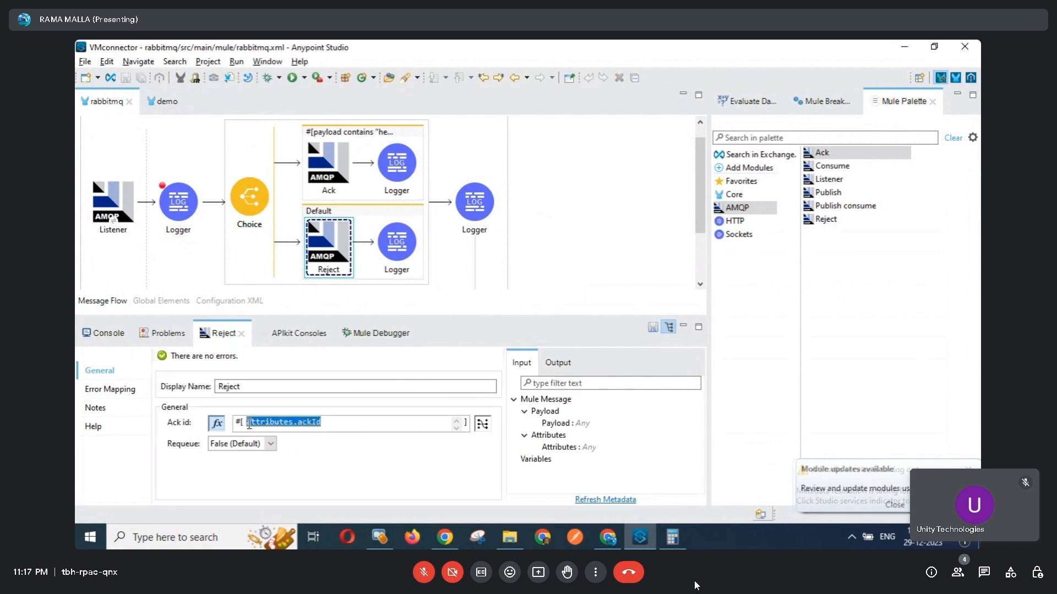
left_click(675, 194)
Step the debugger over Reject and the remaining Loggers to finish the flow, checking the RabbitMQ queue list along the way.
left_click(403, 332)
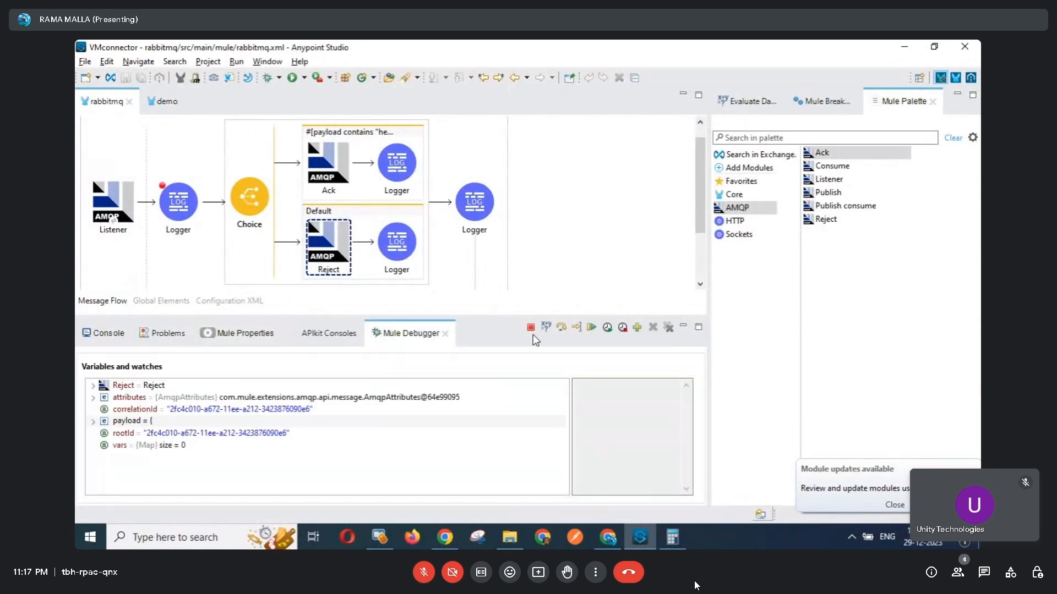
left_click(560, 327)
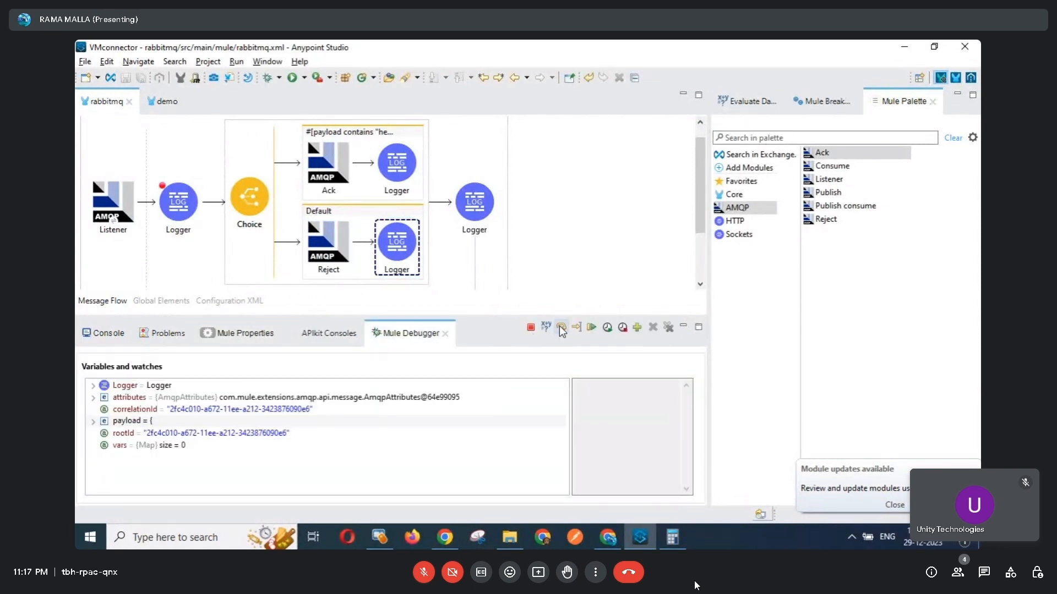
left_click(607, 538)
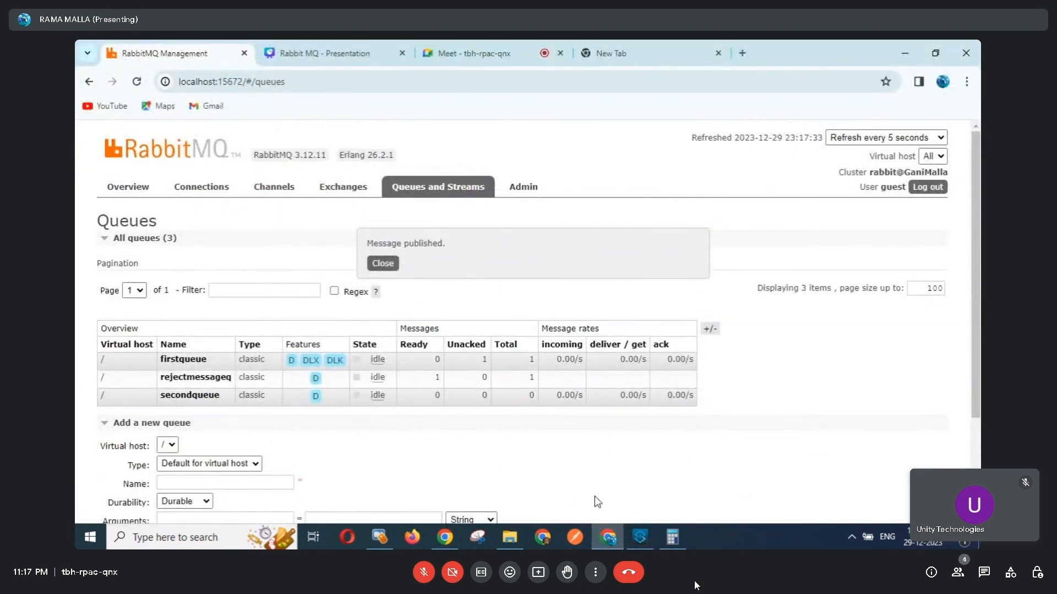
left_click(609, 543)
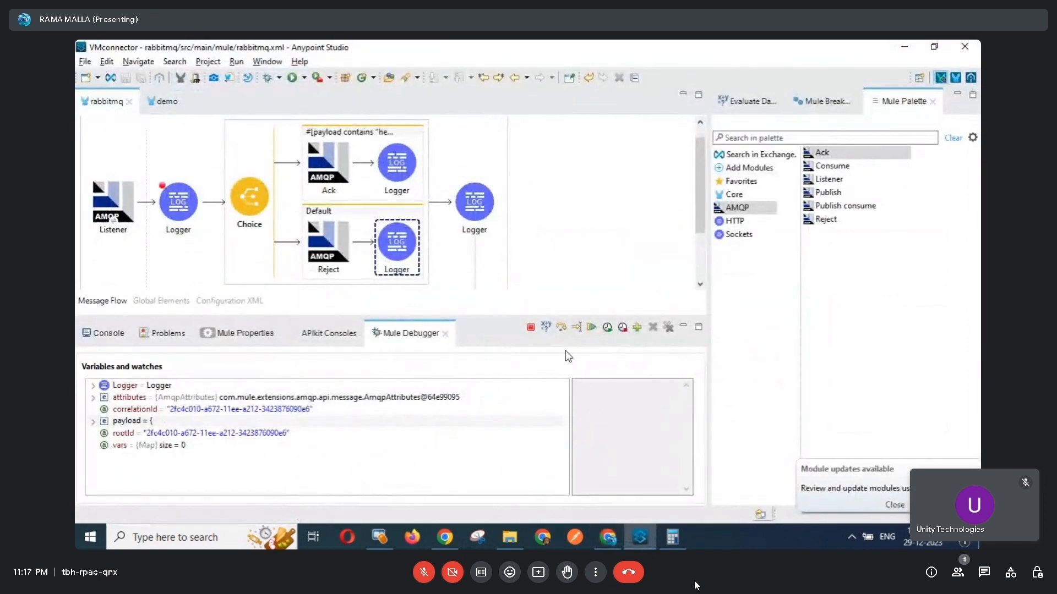
left_click(561, 328)
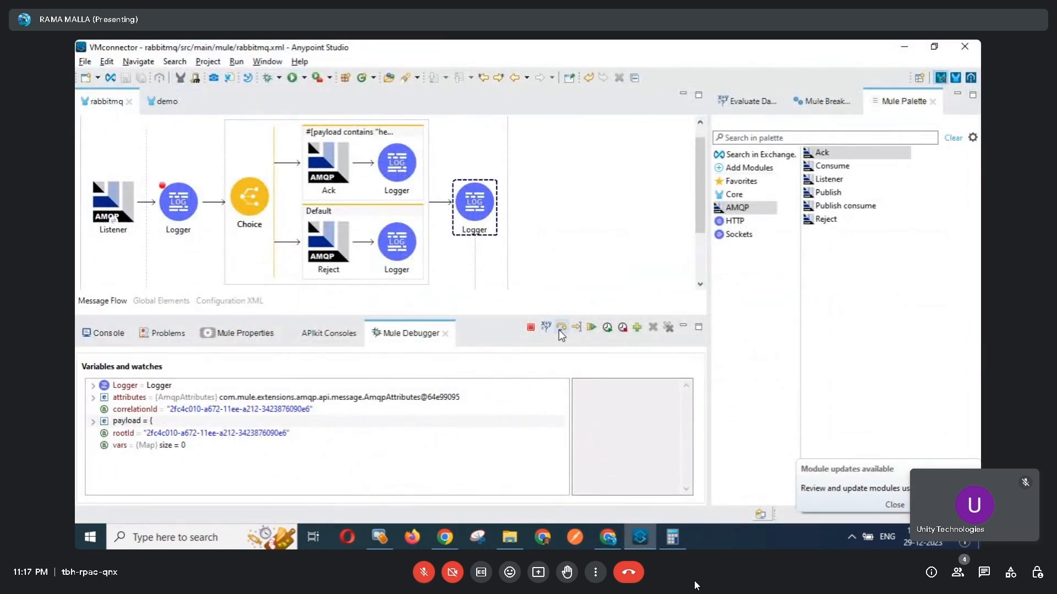
left_click(559, 329)
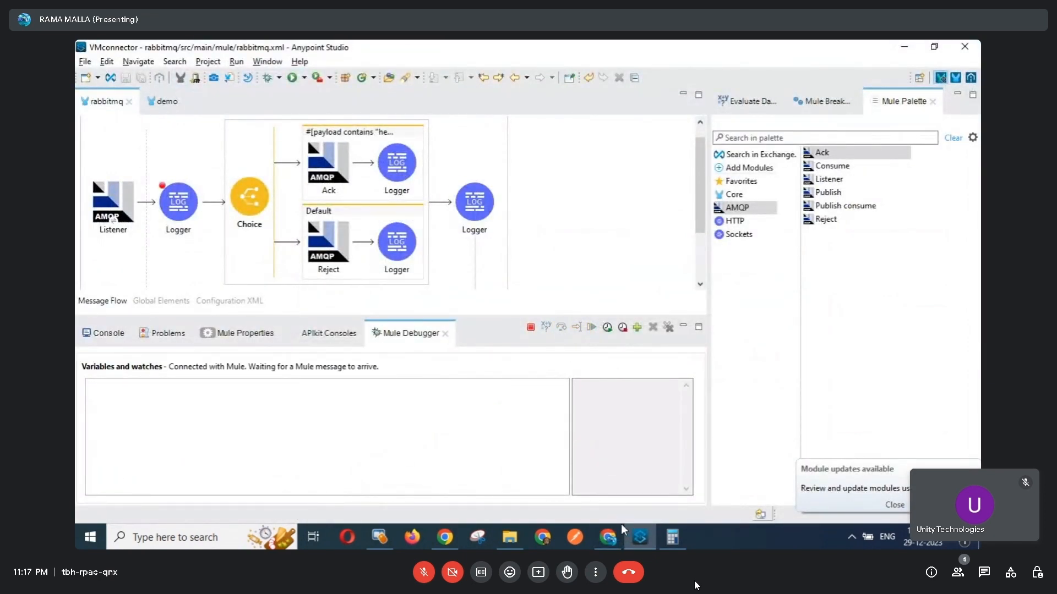
Switch to RabbitMQ Management and check rejectmessageq's ready and total message counts in the queue list.
left_click(608, 537)
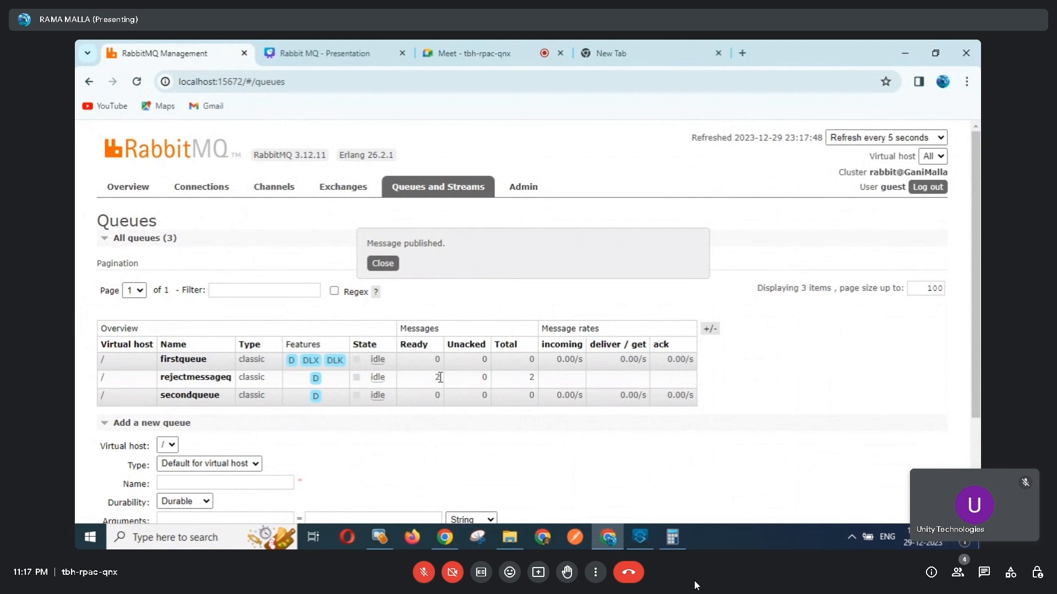
double_click(438, 378)
left_click_drag(535, 376, 530, 381)
left_click(533, 414)
Open rejectmessageq and get 1 message in Nack message requeue true mode to examine its headers and payload.
left_click(191, 379)
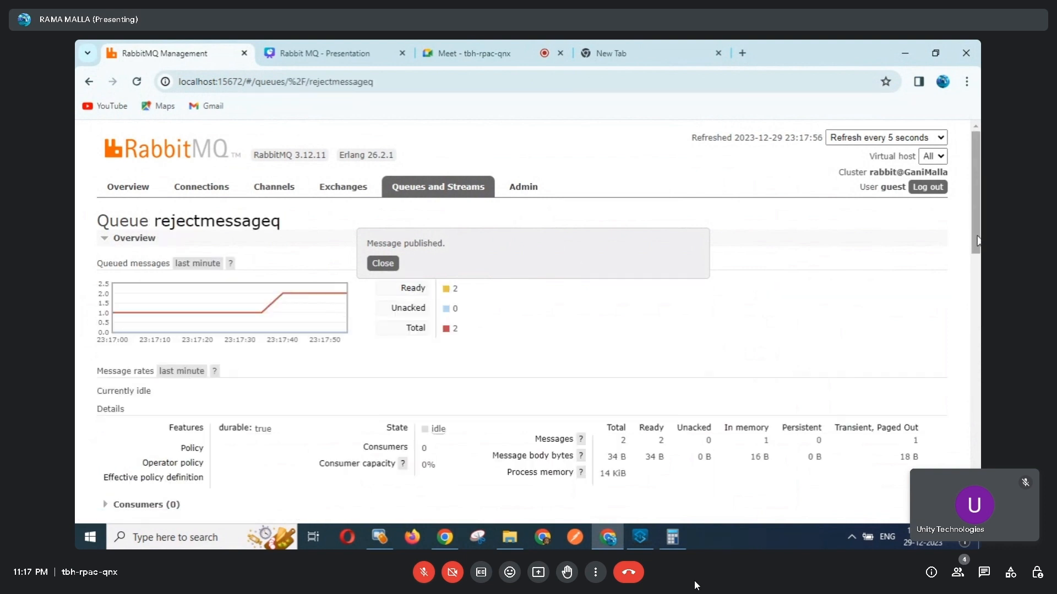
left_click_drag(977, 240, 976, 262)
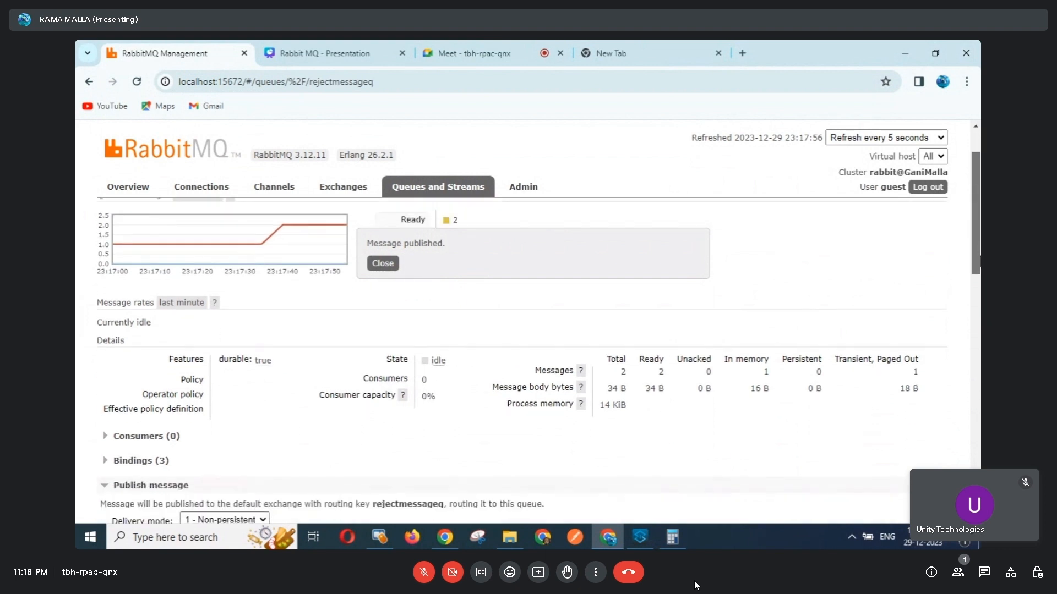
left_click(379, 267)
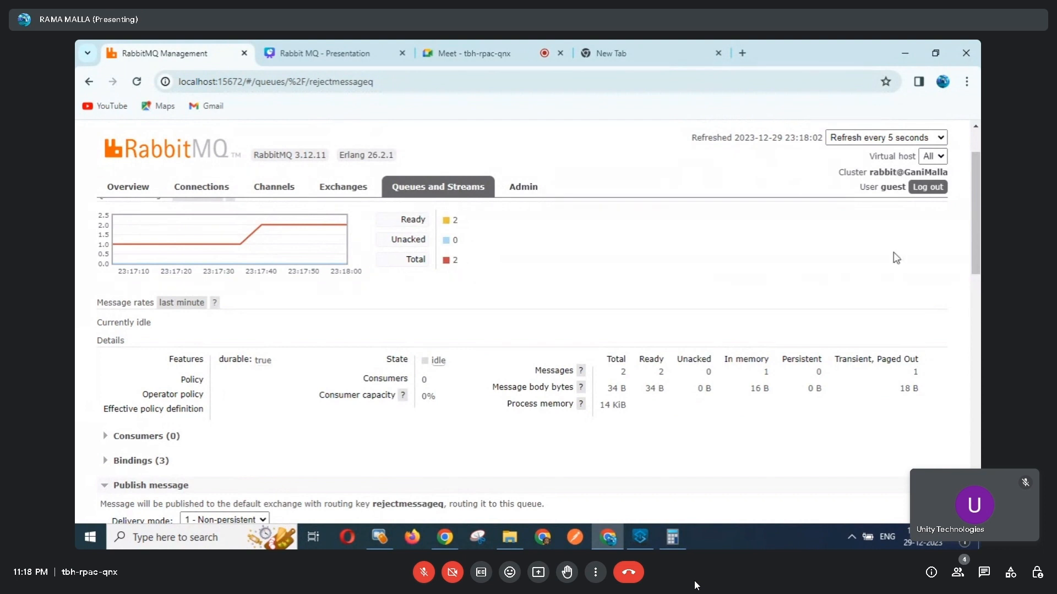
left_click_drag(975, 245, 979, 408)
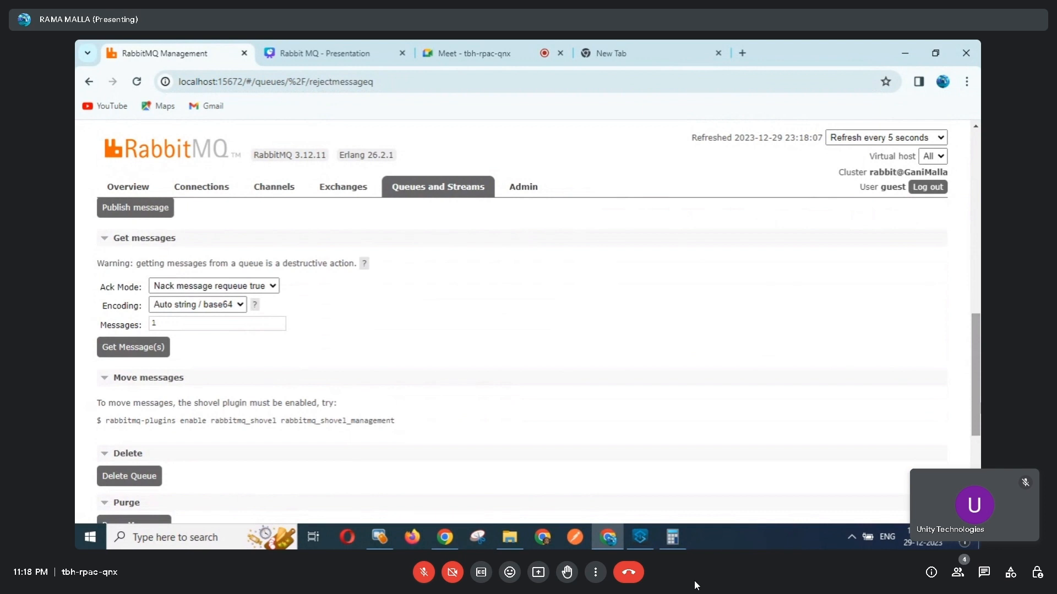
left_click(130, 349)
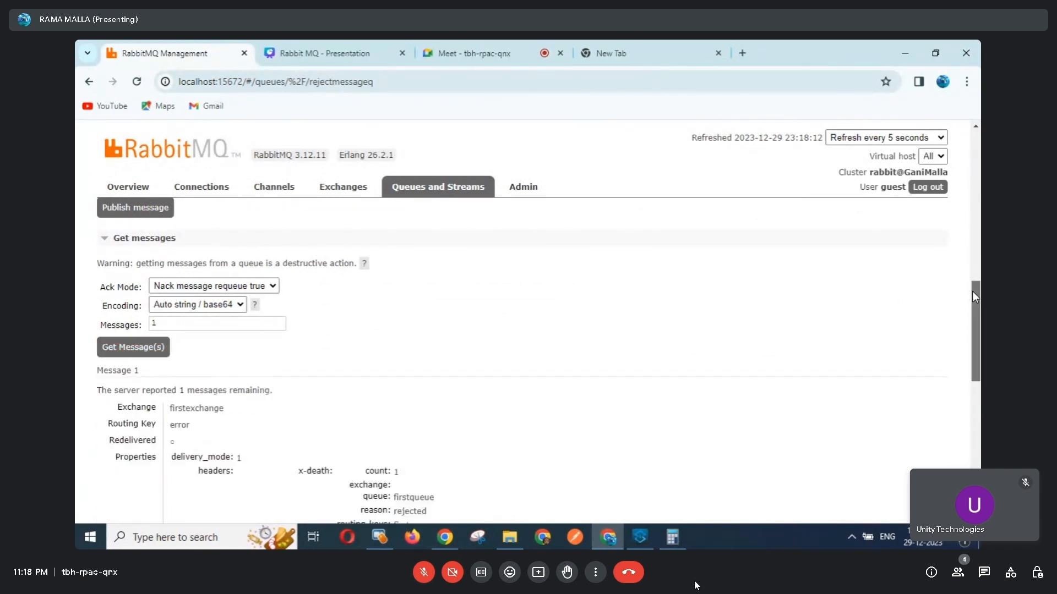
left_click_drag(971, 297, 972, 358)
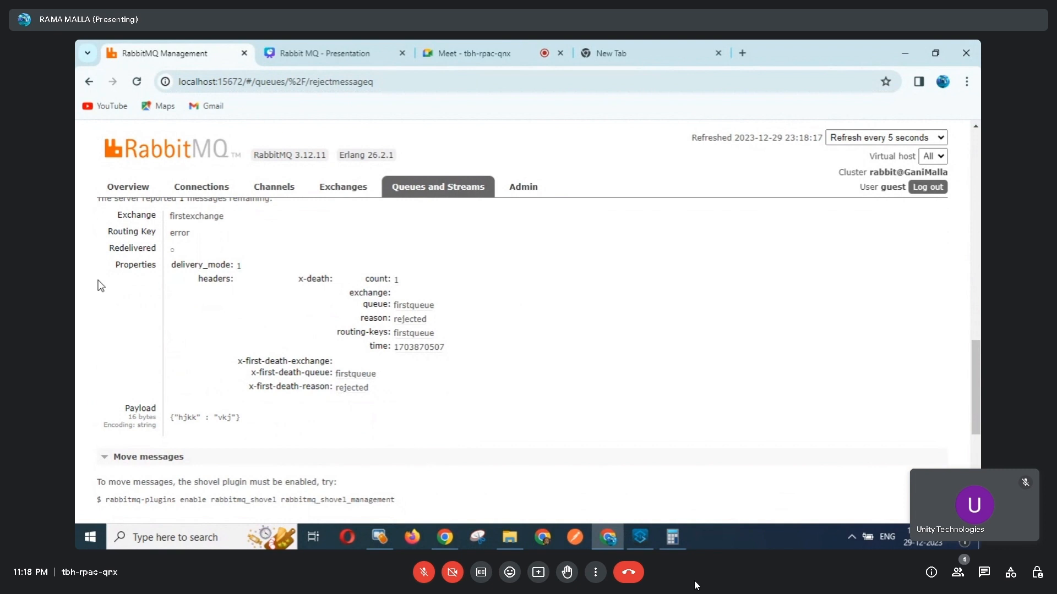
Open firstqueue from the queue list and try to get 1 message from it with Nack message requeue true.
left_click(439, 192)
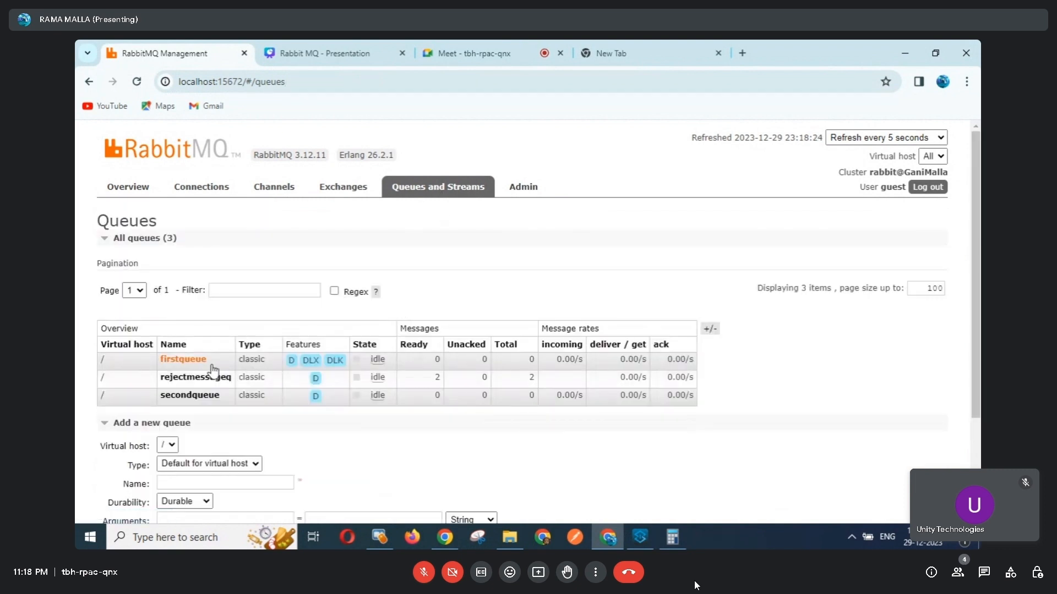
left_click(183, 361)
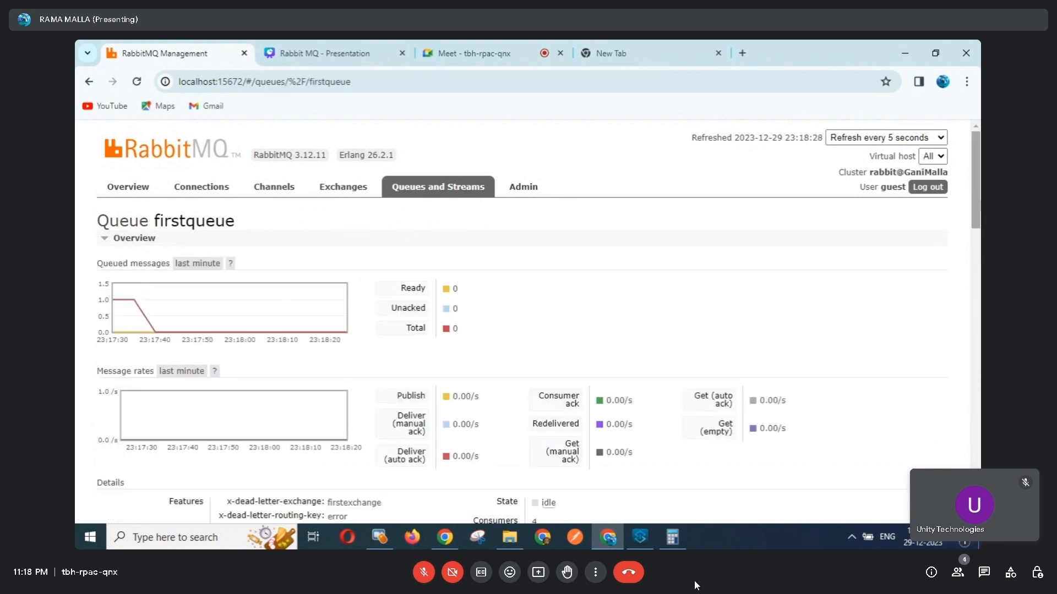
left_click_drag(974, 199, 974, 398)
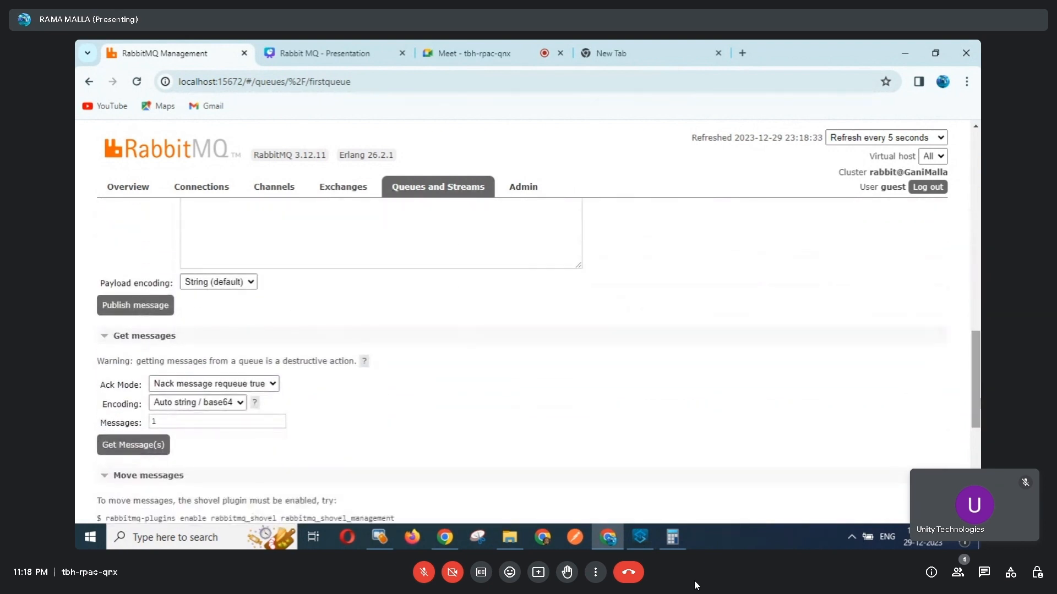
left_click(108, 338)
left_click(108, 338)
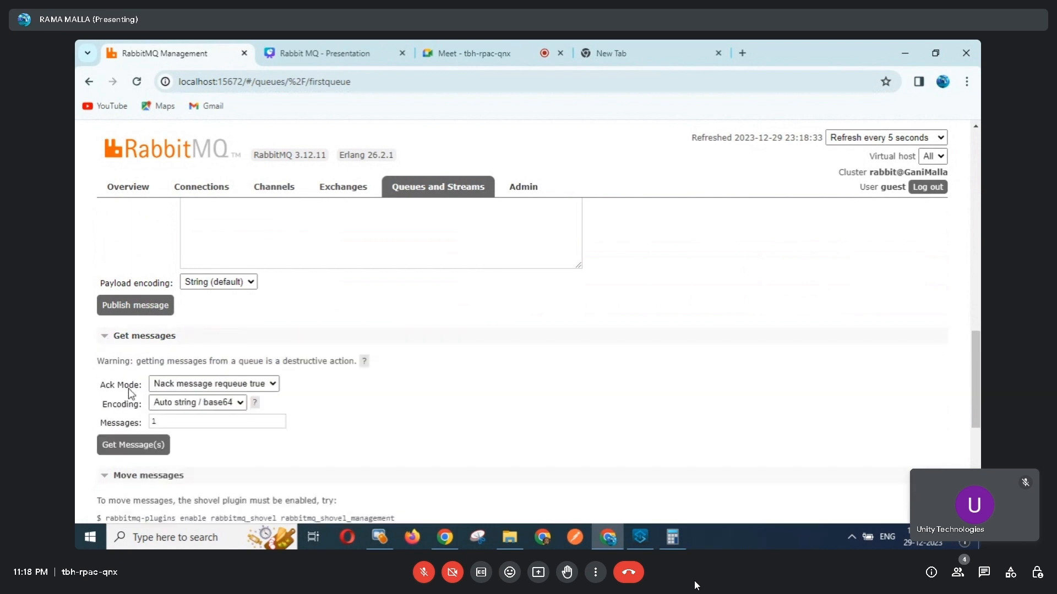
left_click(121, 447)
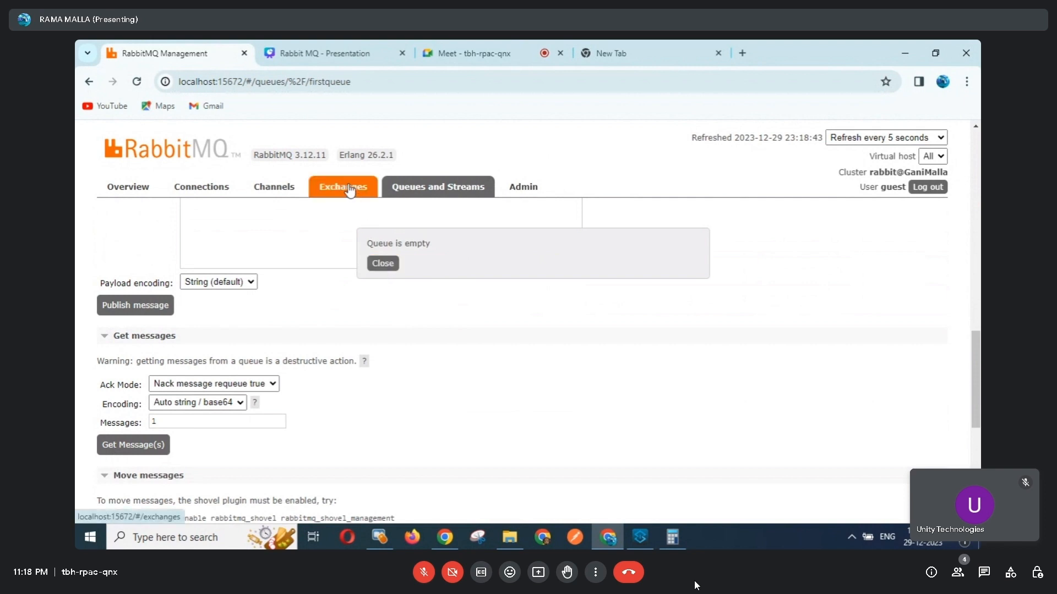
Return to rejectmessageq and get 1 message again to view its dead-letter properties.
left_click(409, 194)
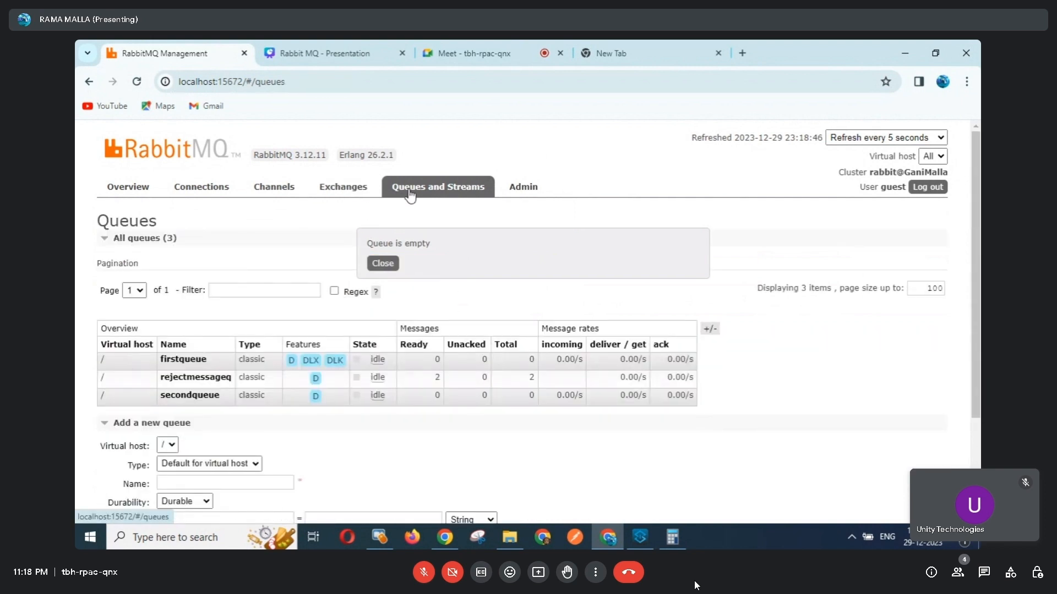
left_click(176, 378)
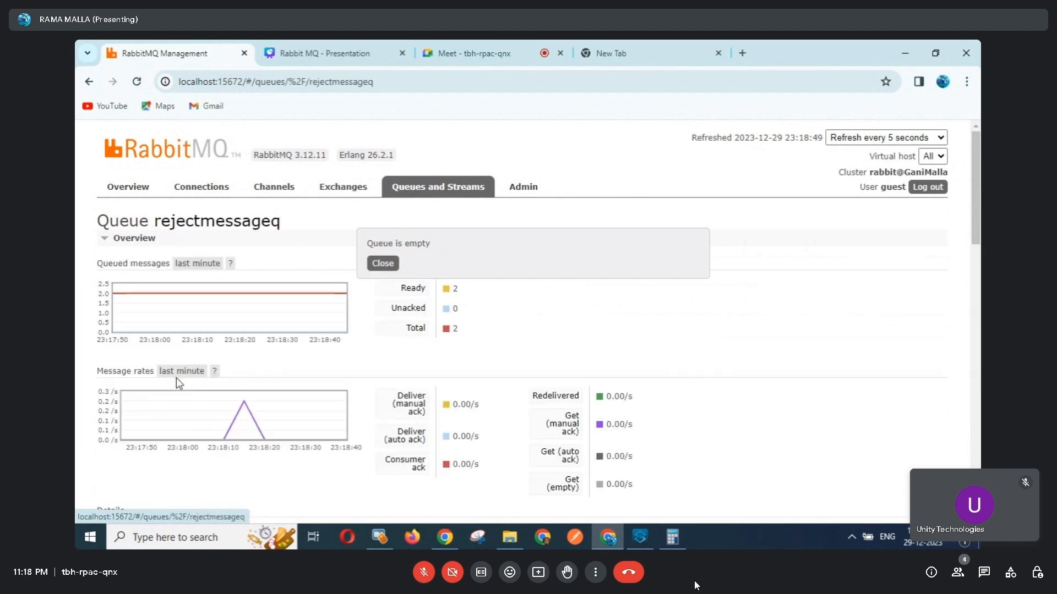
left_click_drag(975, 219, 978, 418)
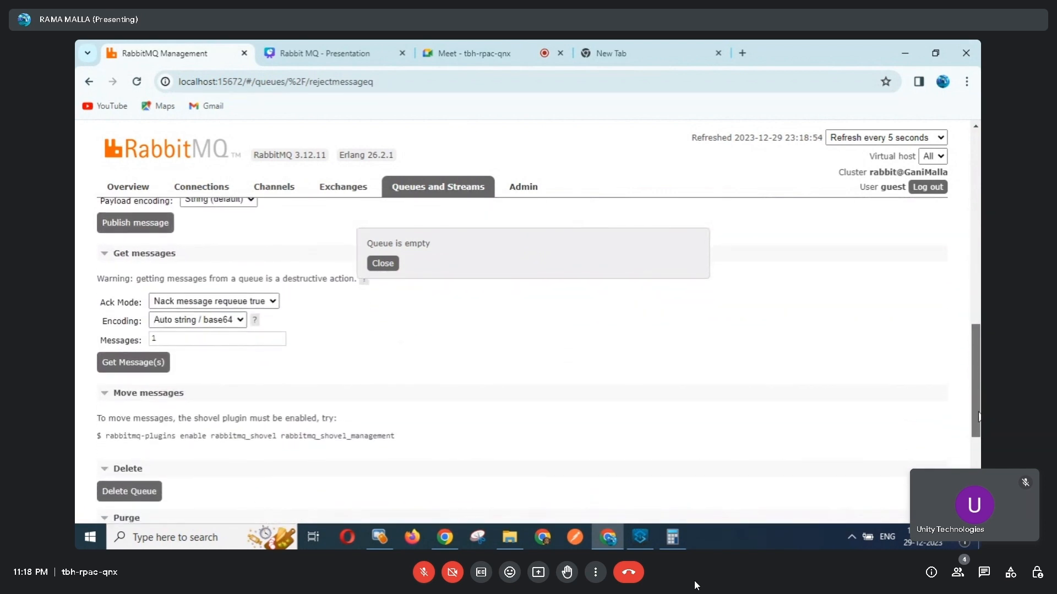
left_click(120, 366)
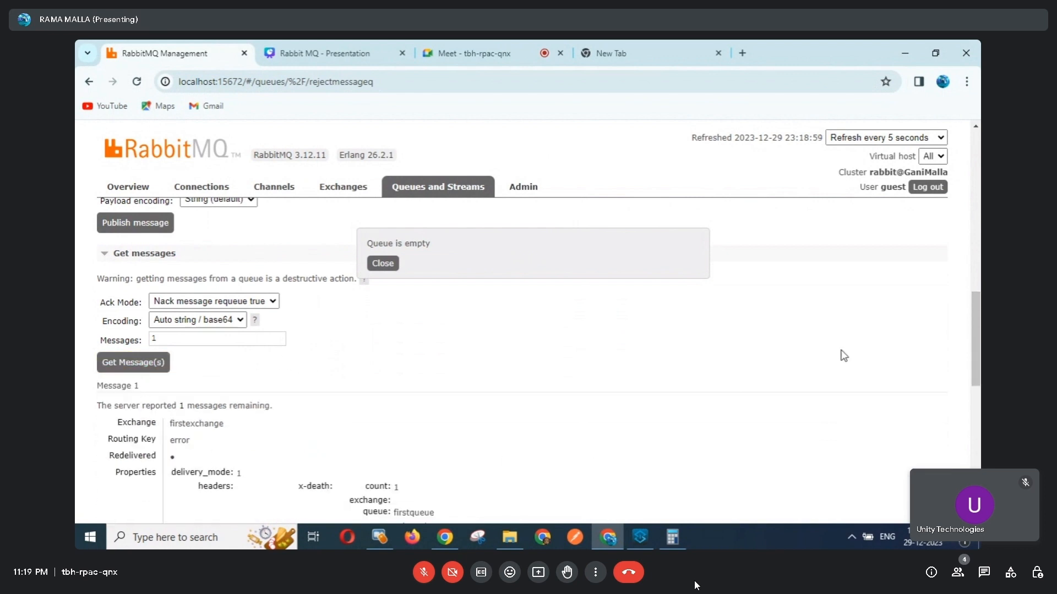
left_click_drag(974, 326, 974, 369)
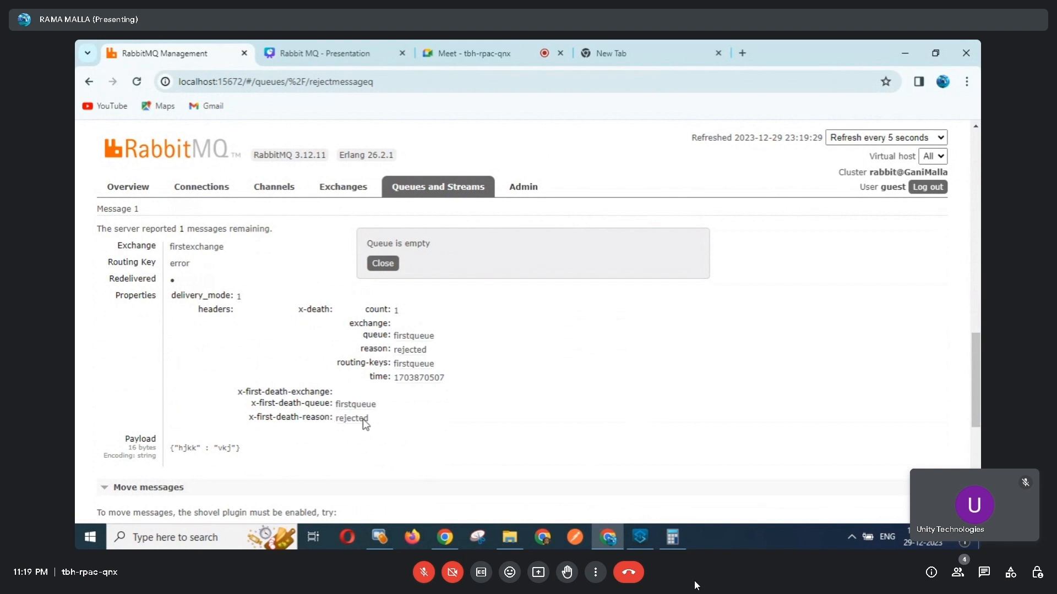
Examine the retrieved message's x-first-death headers and payload, and go back to the queue list.
left_click_drag(383, 420, 240, 393)
left_click(557, 408)
mouse_move(974, 368)
left_mouse_down()
mouse_move(975, 402)
mouse_move(966, 349)
left_mouse_up()
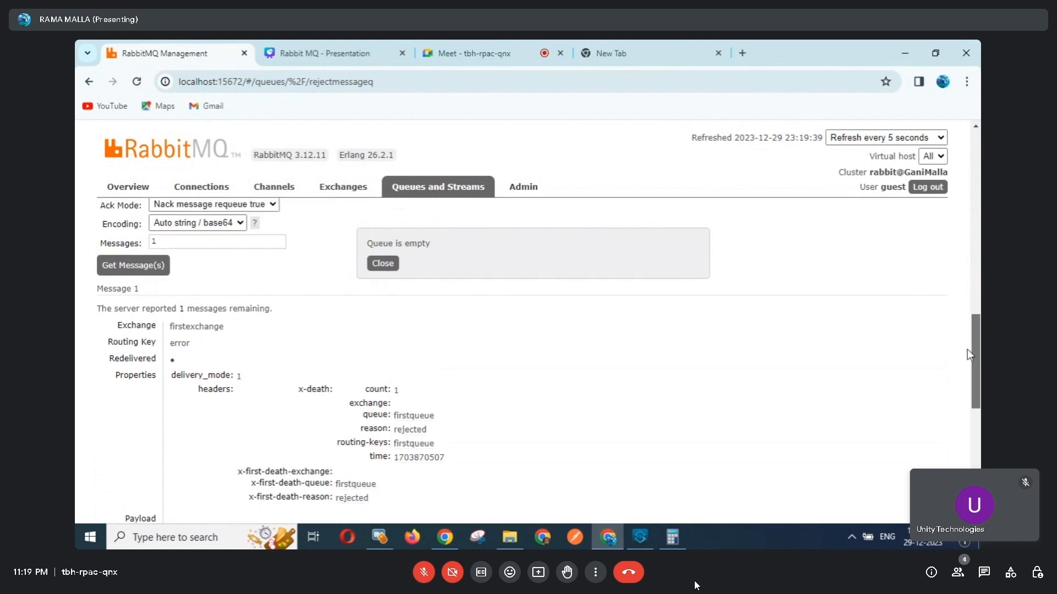
left_click(383, 265)
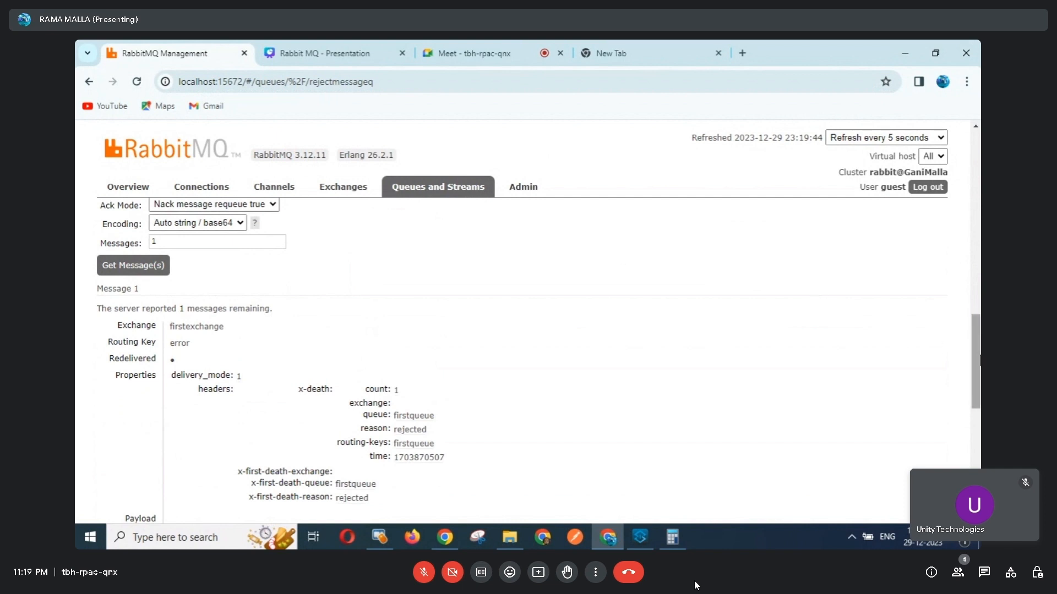
left_click_drag(975, 355, 975, 366)
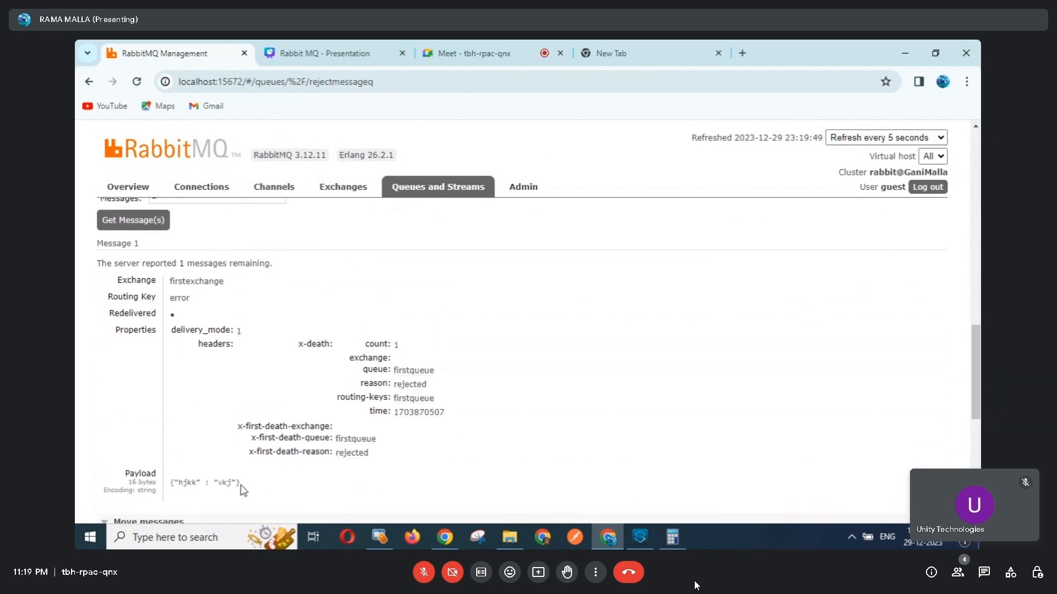
left_click_drag(241, 485, 174, 484)
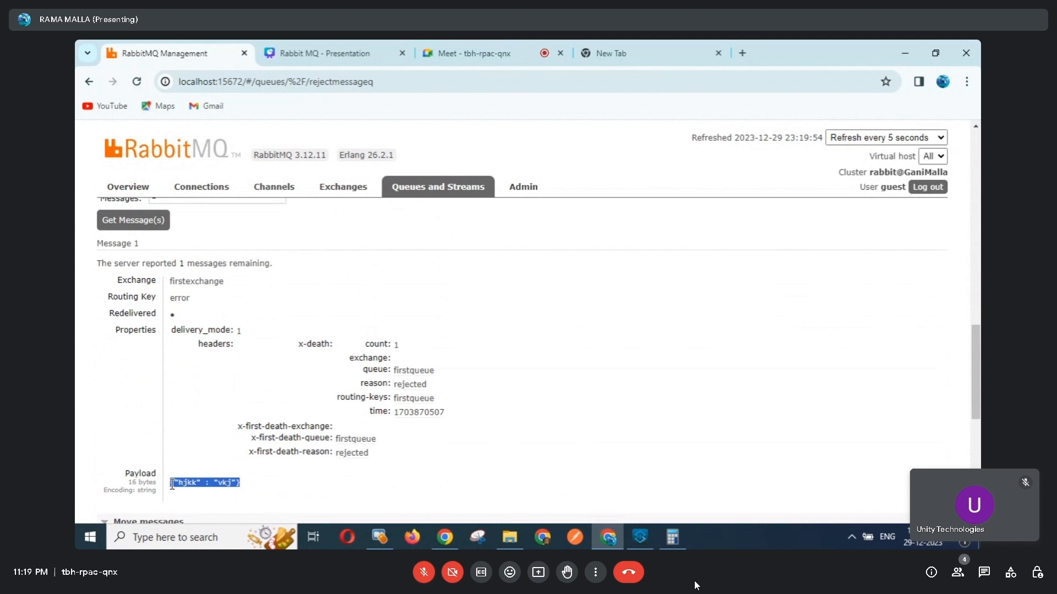
left_click(431, 187)
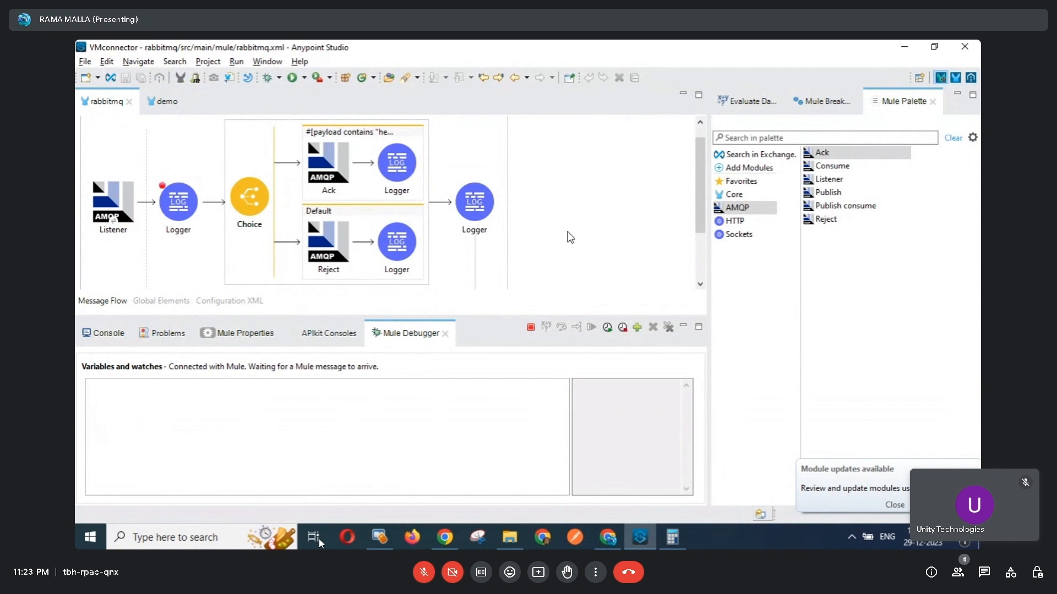
Switch to the RabbitMQ management page and examine the x-death headers and payloads of the two messages retrieved from rejectmessageq.
left_click(606, 543)
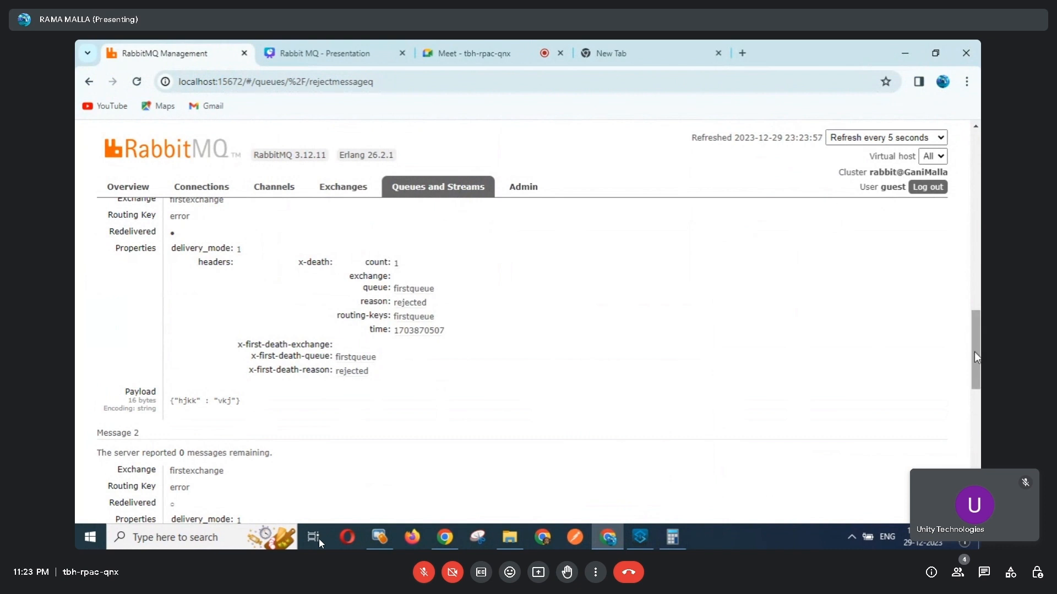
left_click_drag(974, 358, 978, 308)
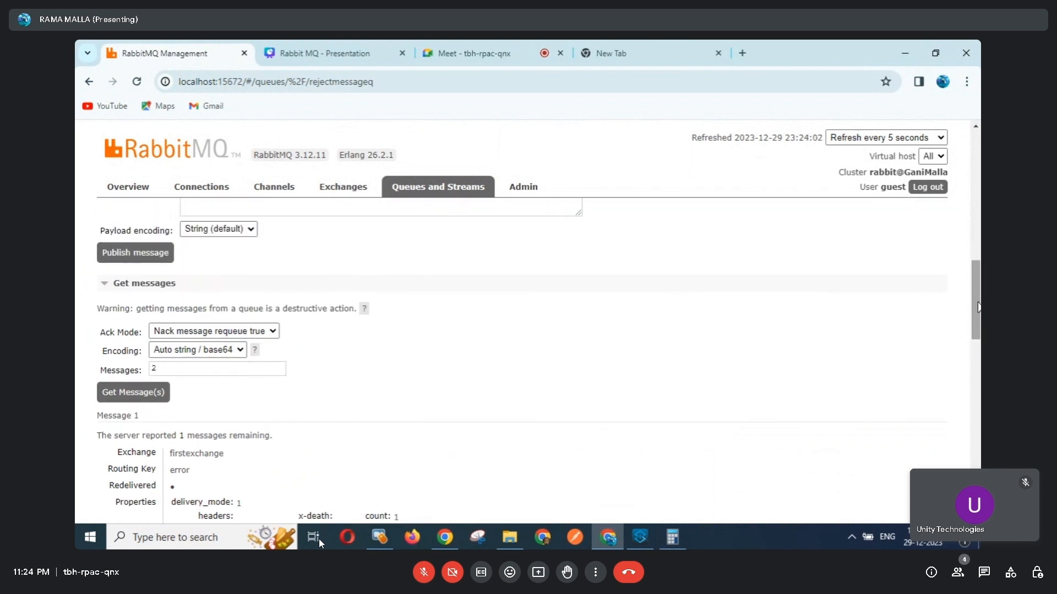
scroll(977, 307, "down", 3)
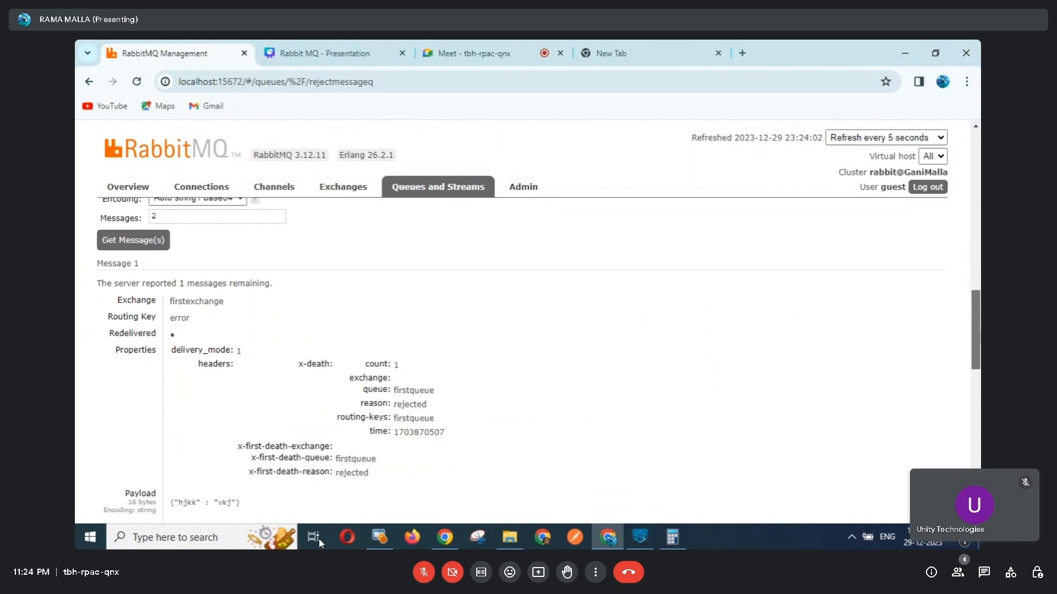
scroll(974, 330, "down", 1)
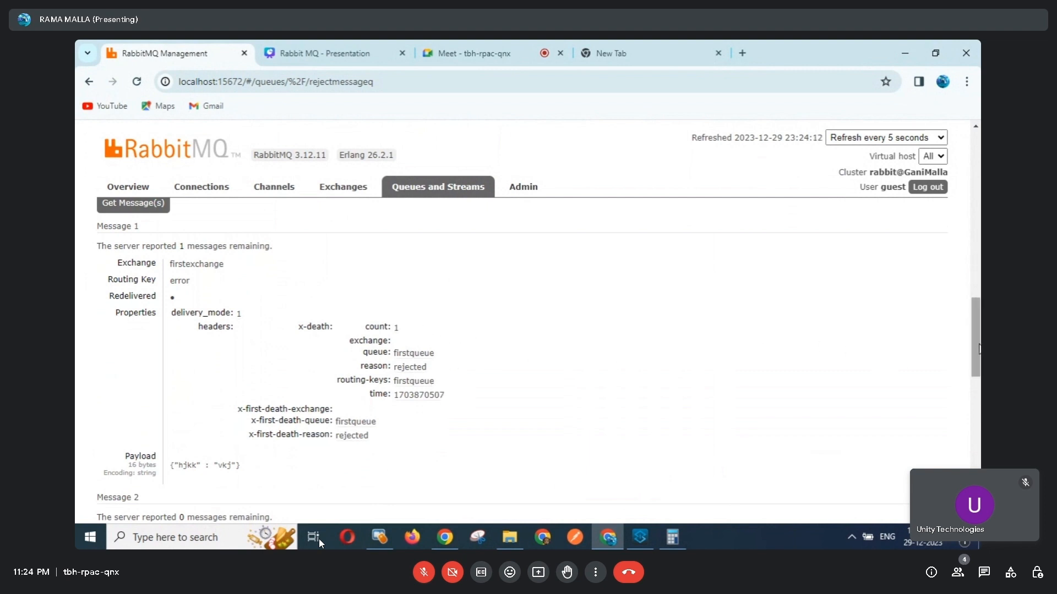
left_click_drag(978, 348, 977, 412)
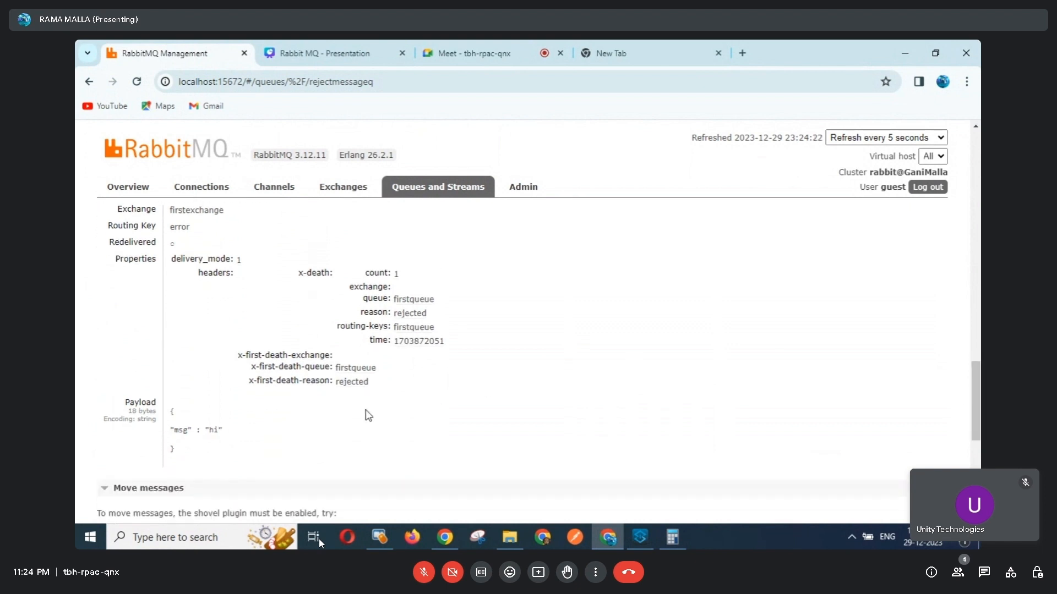
left_click_drag(182, 460, 171, 424)
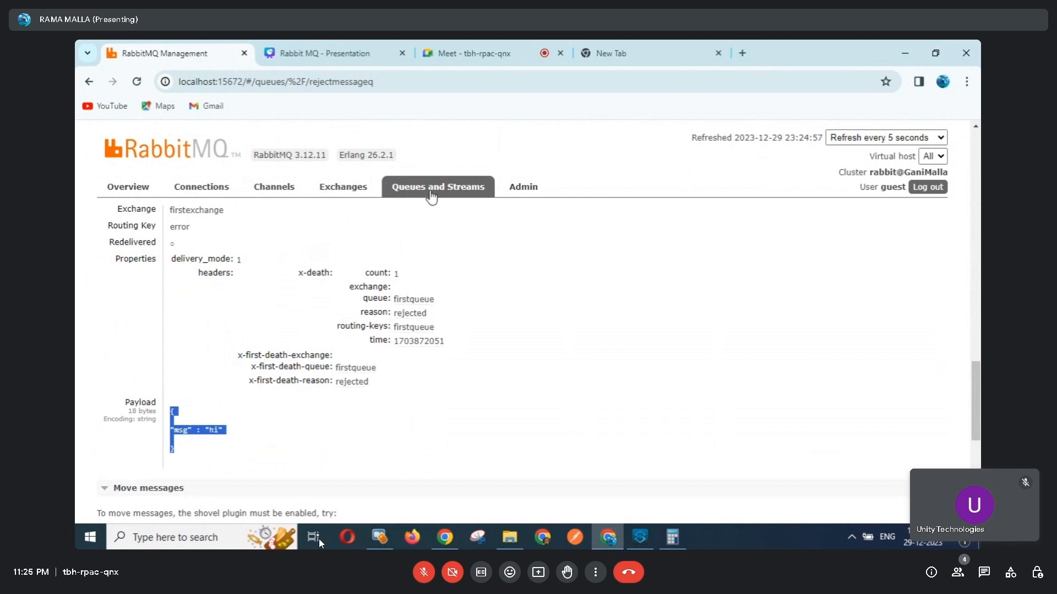
Open firstqueue from the queue list and try to get 1 message in Nack message requeue true mode.
left_click(430, 190)
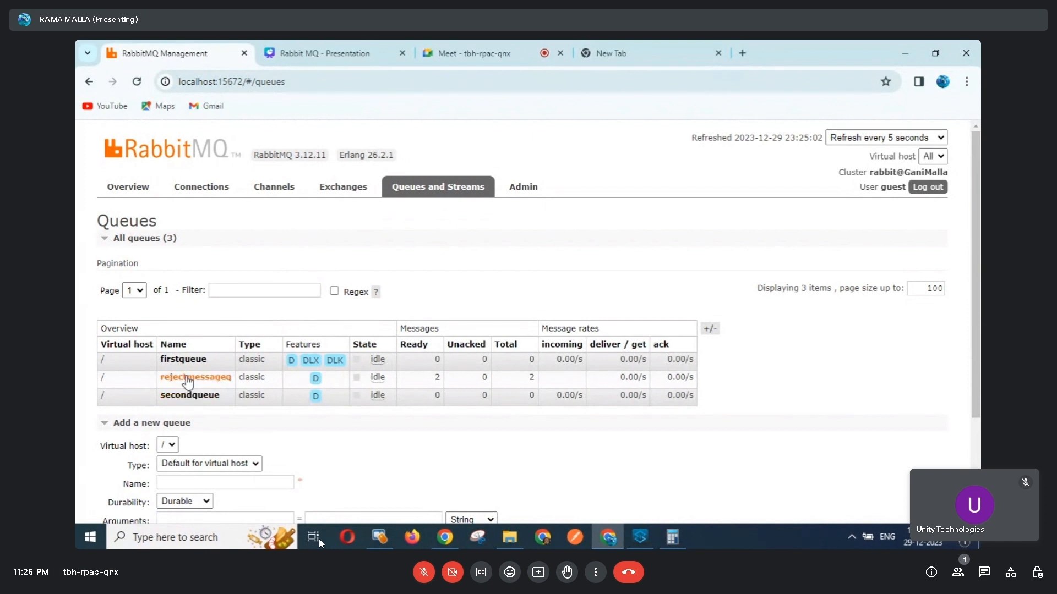
left_click(186, 360)
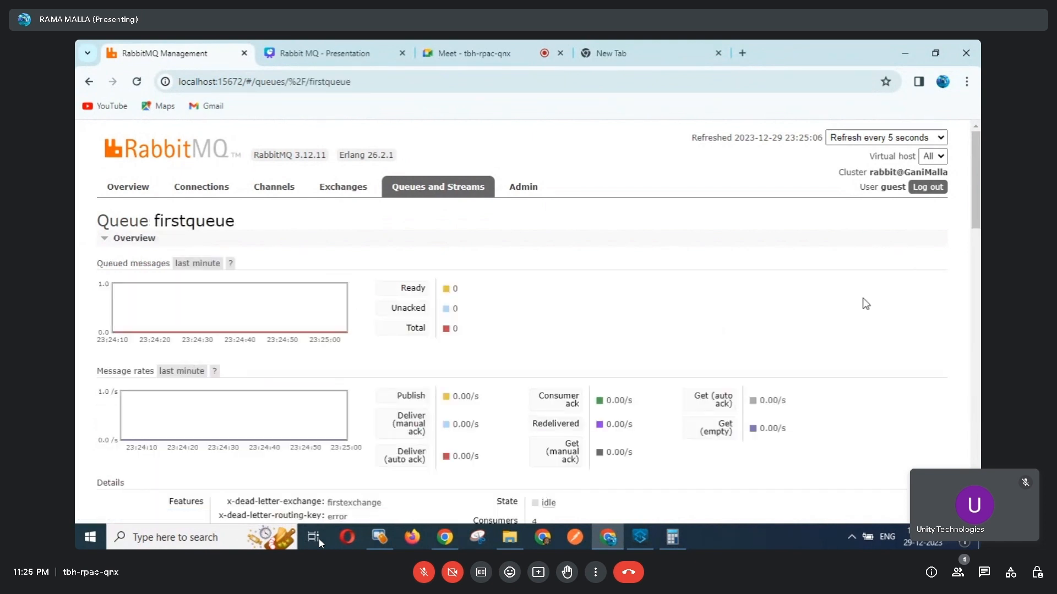
scroll(978, 220, "down", 3)
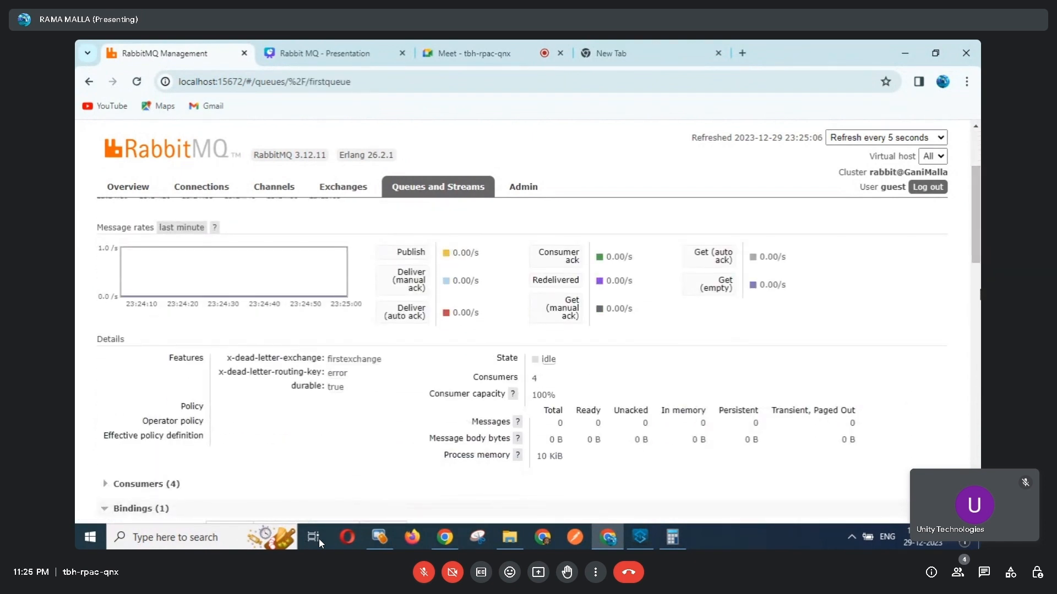
scroll(975, 220, "down", 6)
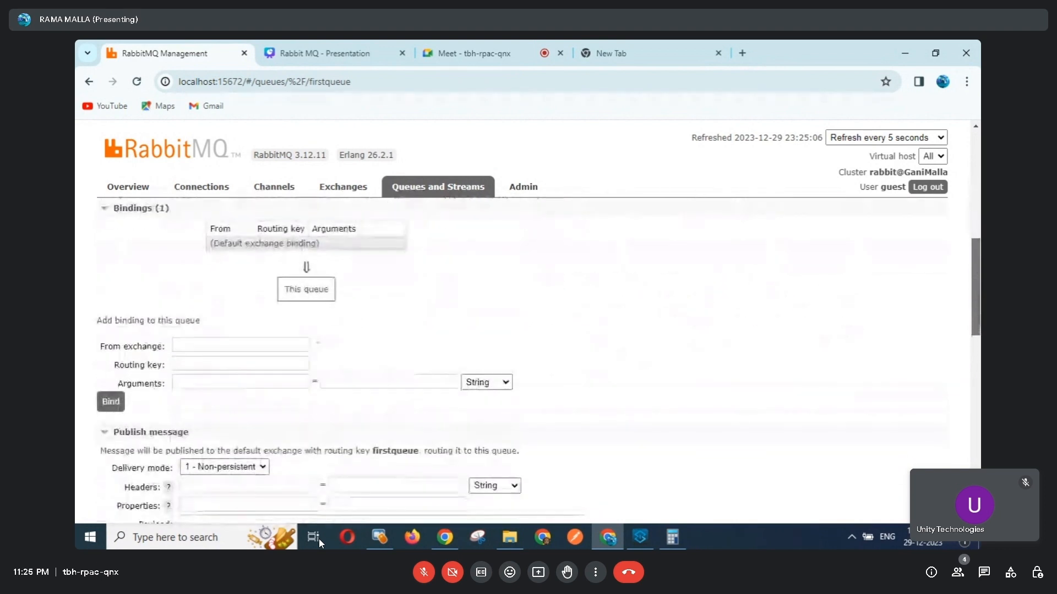
scroll(976, 330, "down", 5)
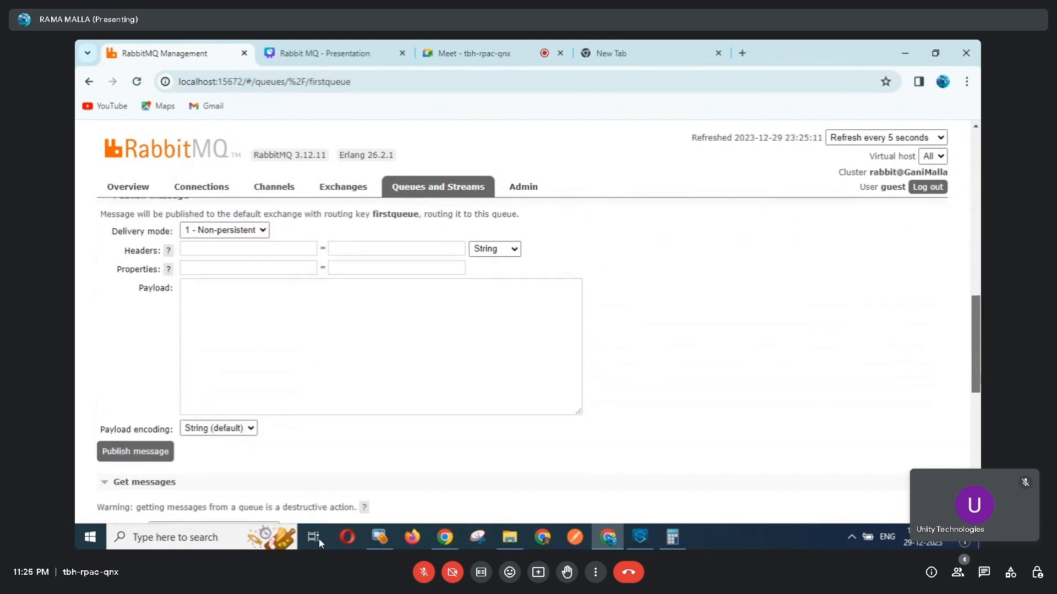
scroll(975, 357, "down", 3)
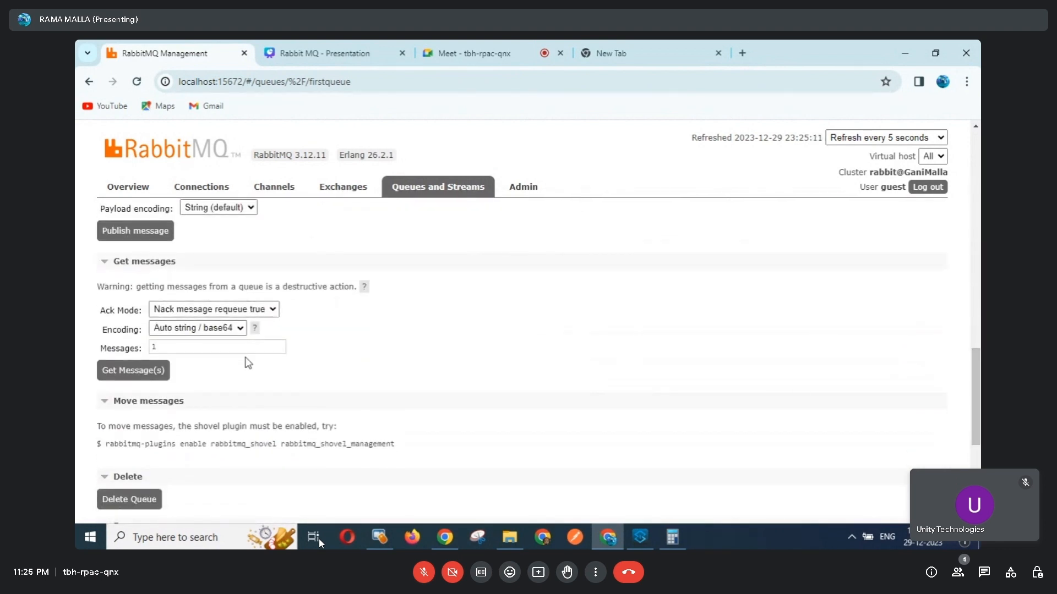
left_click(131, 373)
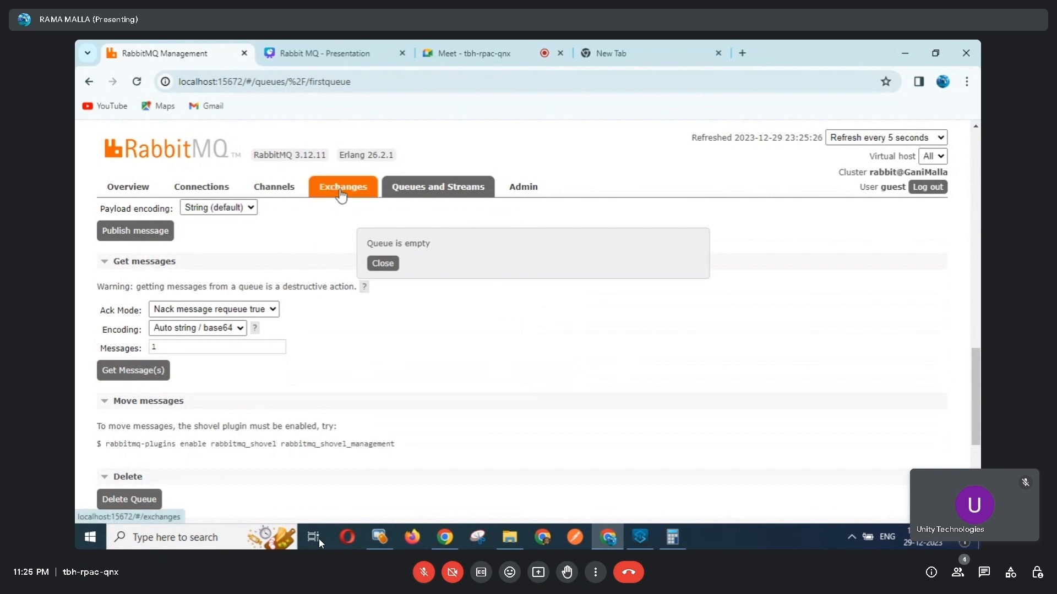
Go back to rejectmessageq, dismiss the open notice, and get 1 message in Nack message requeue true mode.
left_click(424, 188)
left_click(194, 378)
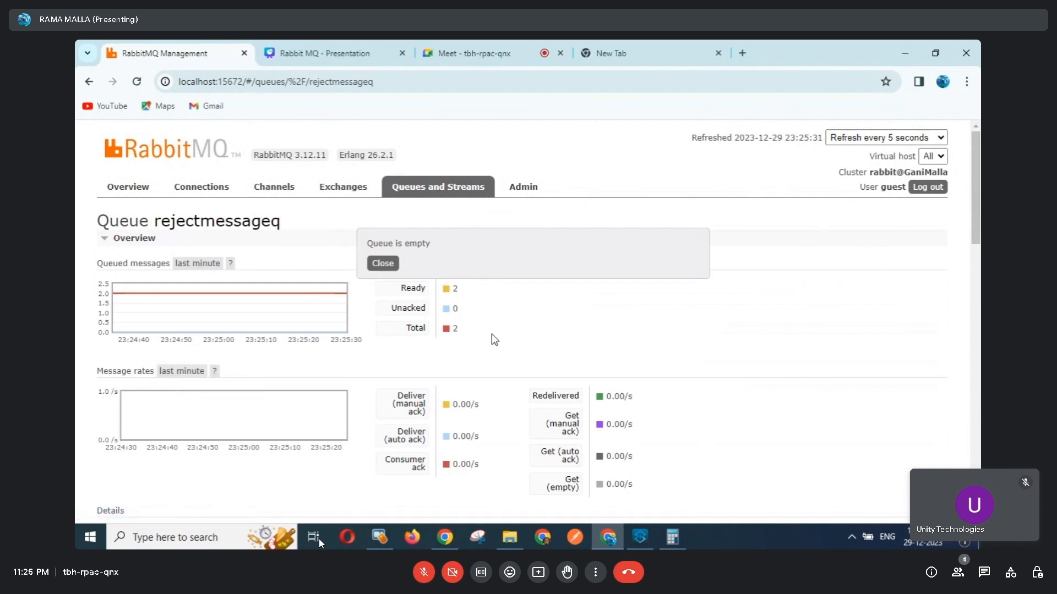
left_click(385, 264)
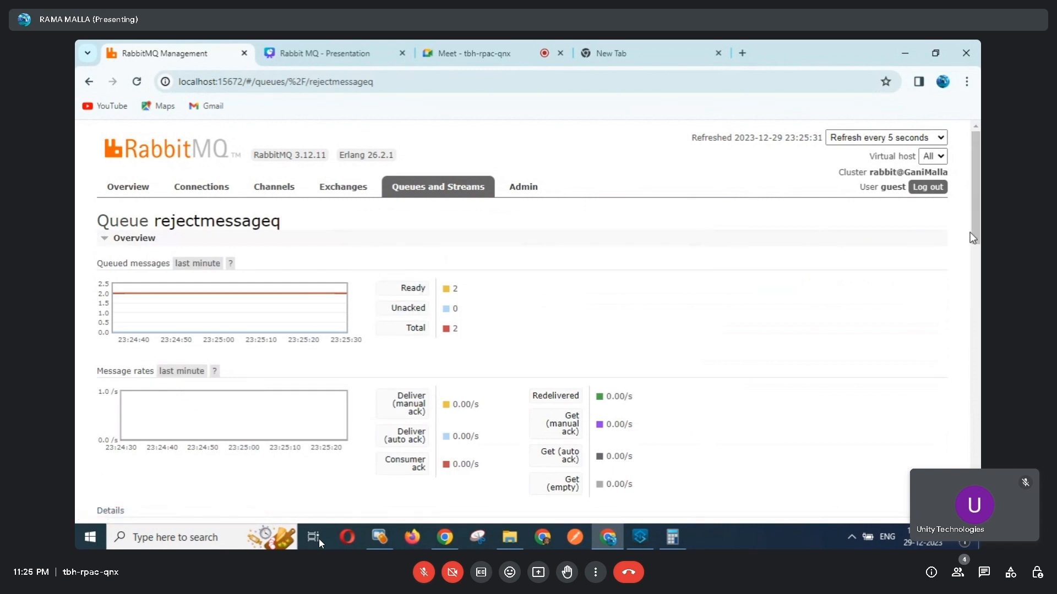
scroll(401, 264, "down", 5)
scroll(319, 544, "down", 6)
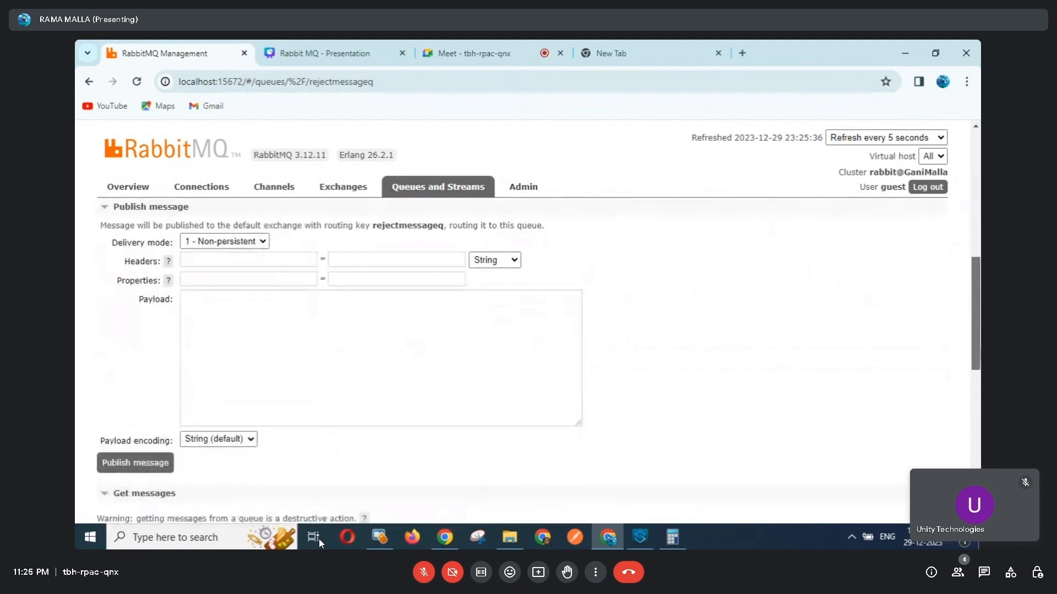
scroll(418, 358, "down", 1)
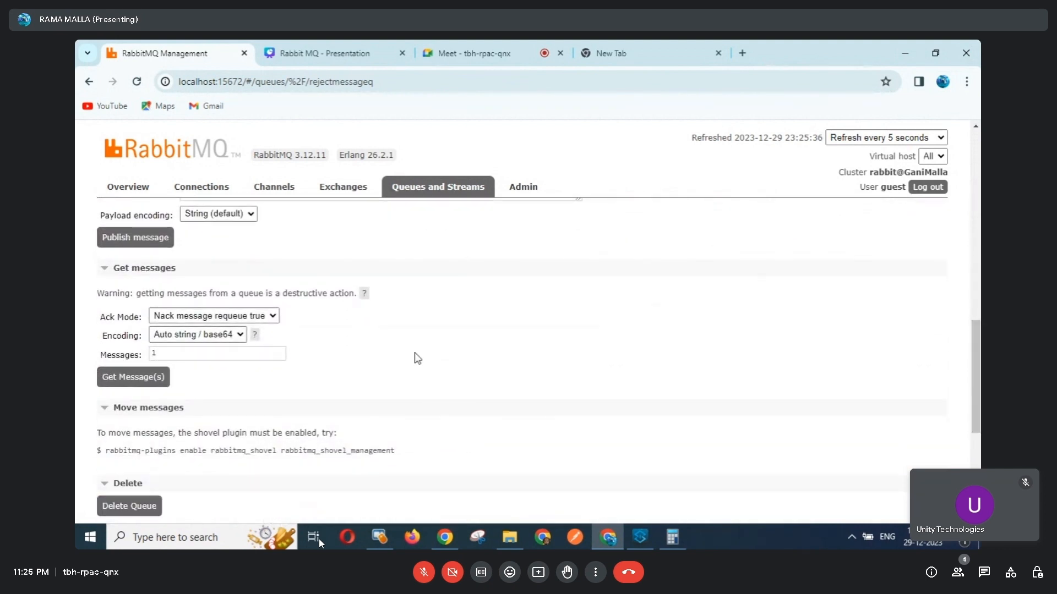
left_click(130, 380)
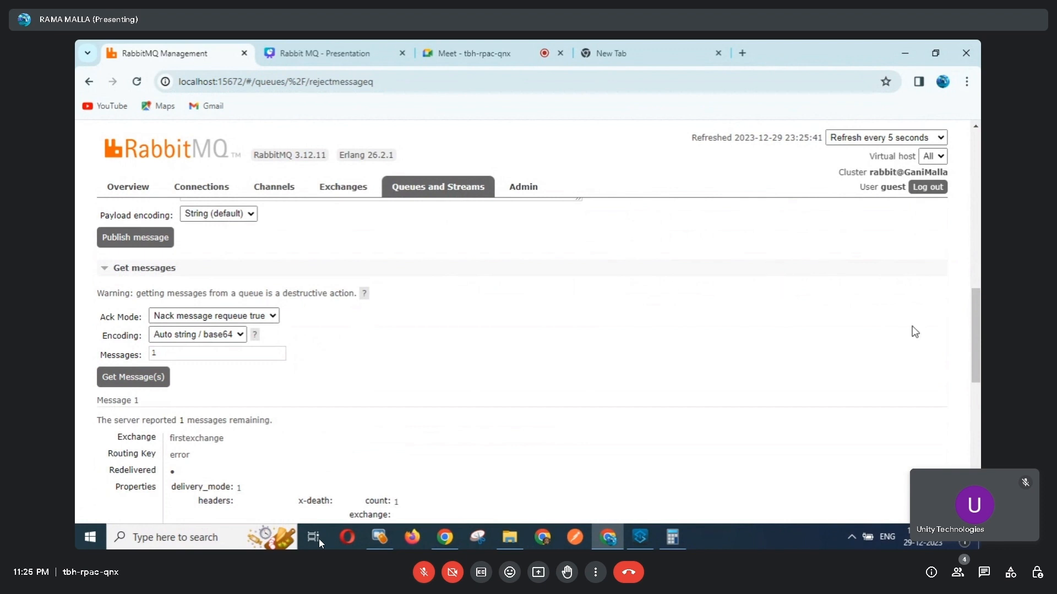
mouse_move(974, 344)
left_mouse_down()
mouse_move(974, 406)
mouse_move(974, 354)
left_mouse_up()
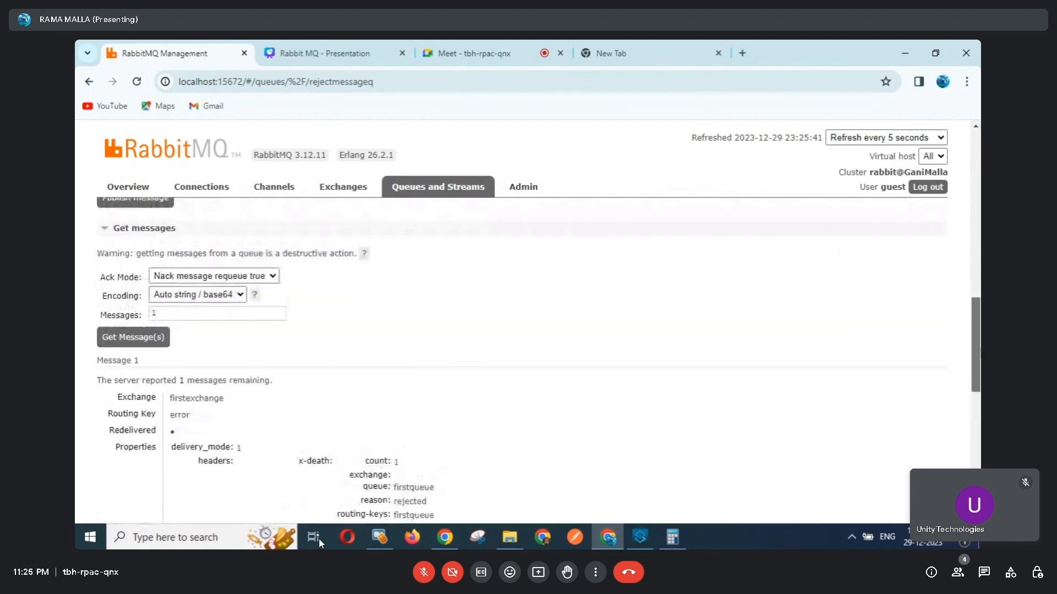
left_click(165, 314)
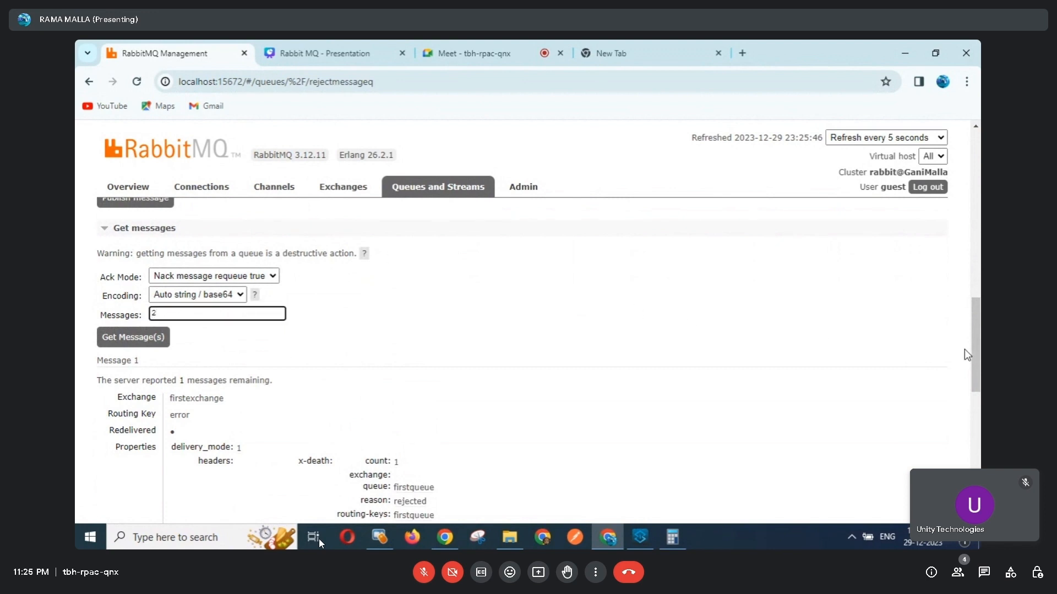
scroll(976, 355, "down", 4)
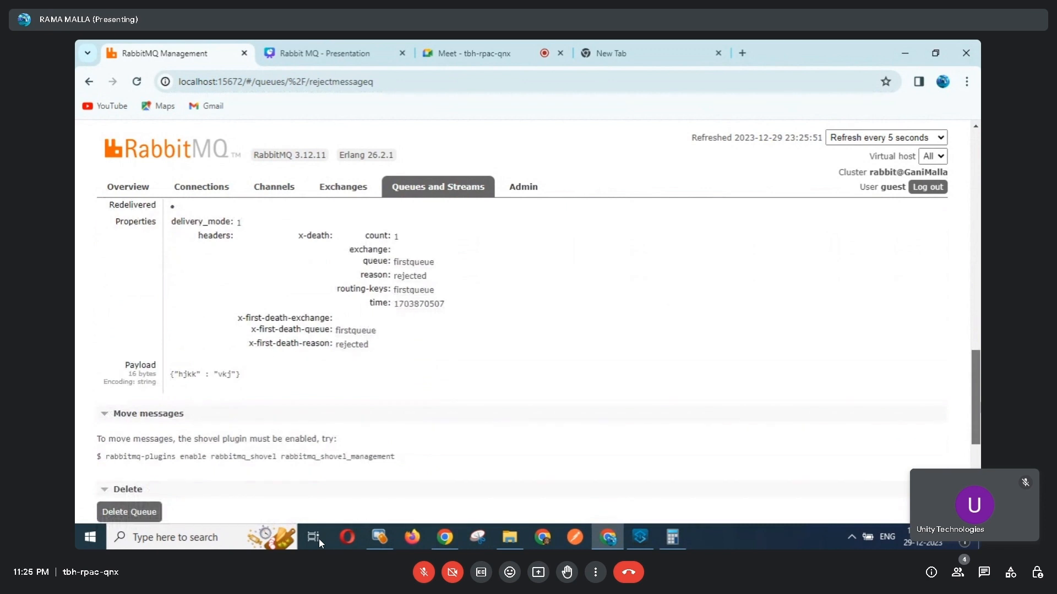
scroll(975, 396, "up", 4)
scroll(975, 397, "down", 4)
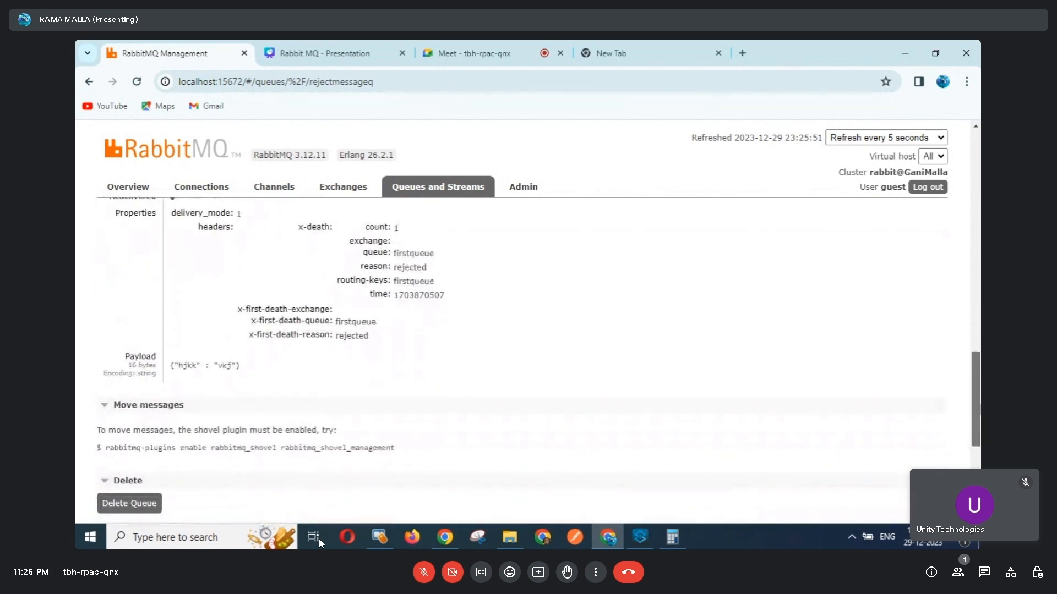
scroll(528, 357, "up", 5)
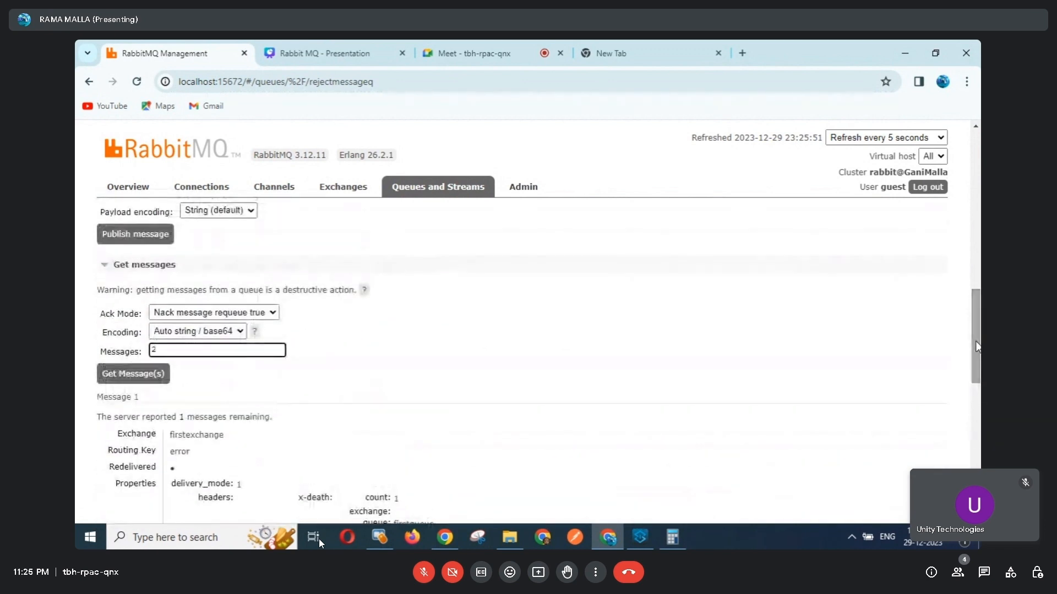
left_click(137, 83)
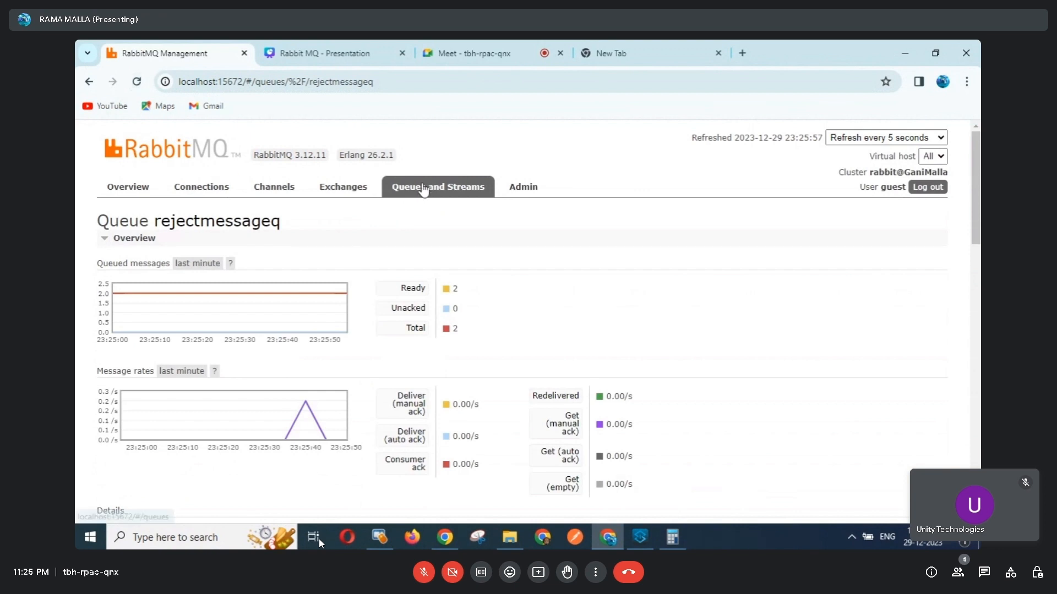
Reopen rejectmessageq from the queue list and get 1 message to examine its dead-letter headers and payload.
left_click(421, 190)
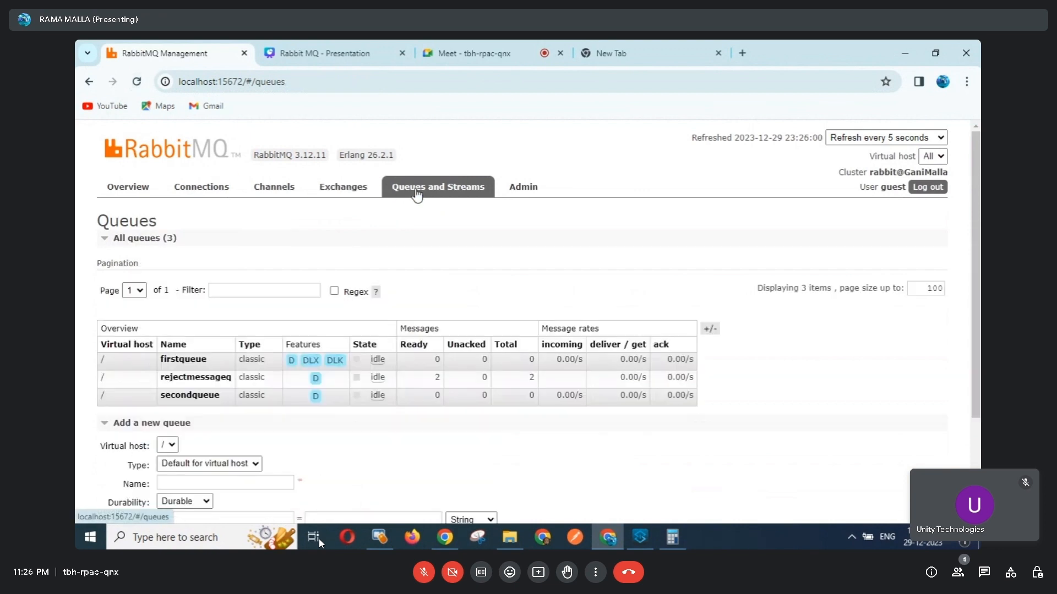
left_click(165, 378)
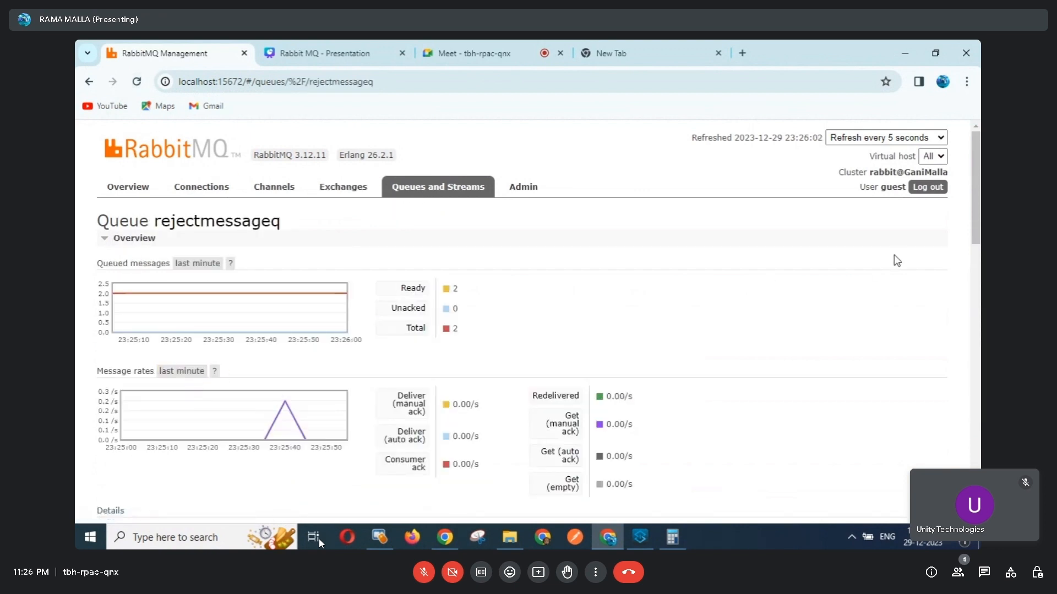
left_click_drag(973, 220, 973, 428)
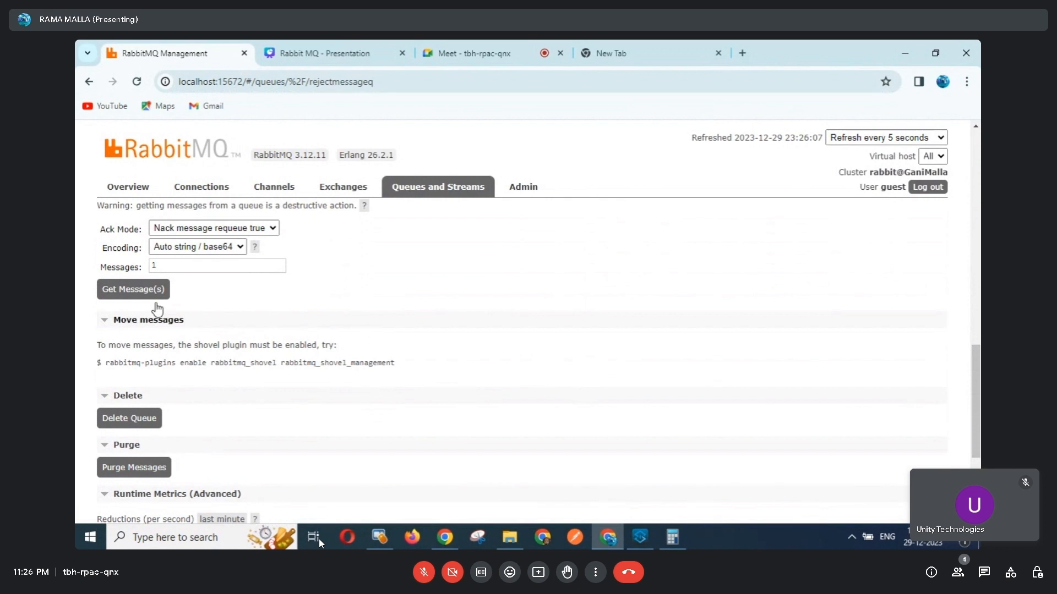
left_click(126, 290)
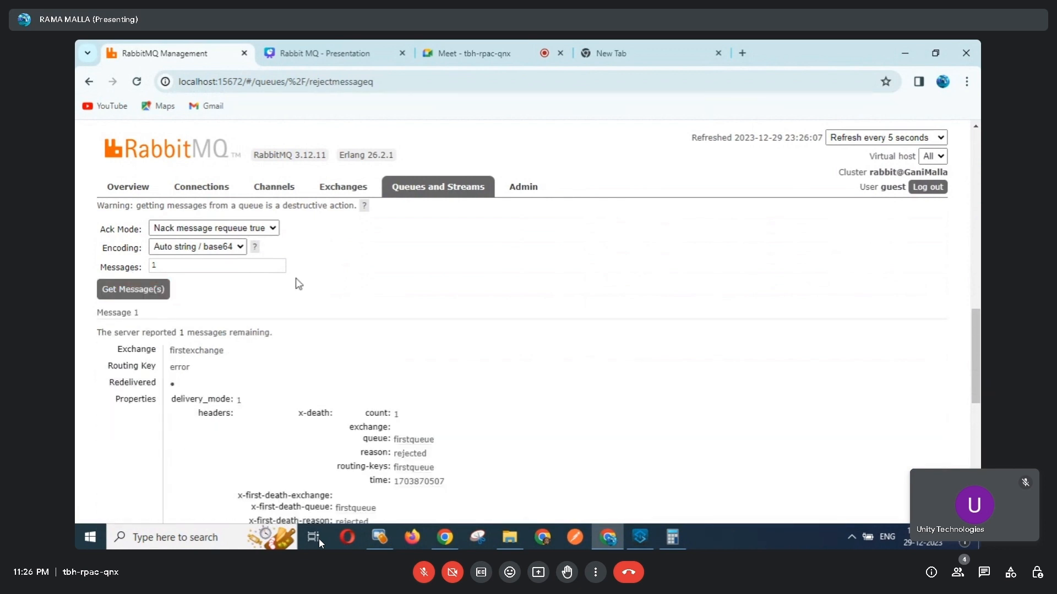
left_click_drag(977, 330, 975, 379)
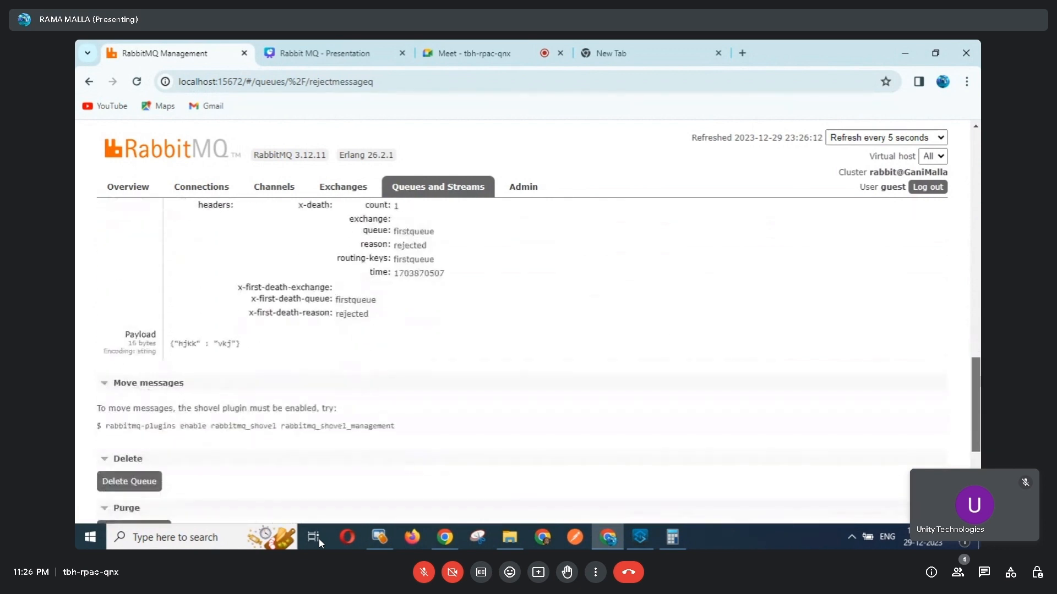
scroll(865, 314, "up", 4)
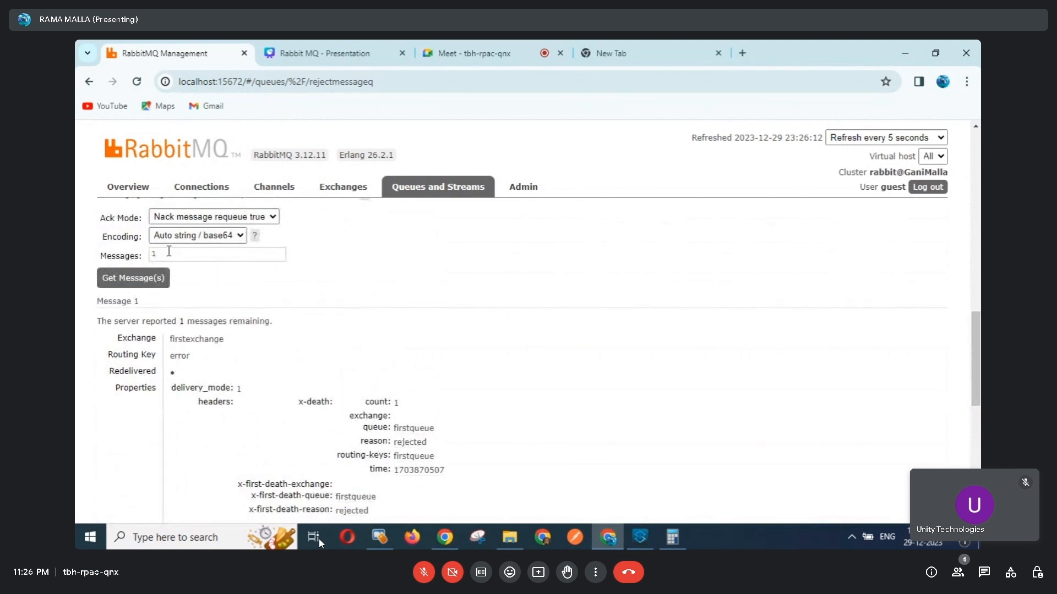
Set the number of messages to 2, get them from rejectmessageq, and examine each message's x-death headers and payload.
left_click(169, 252)
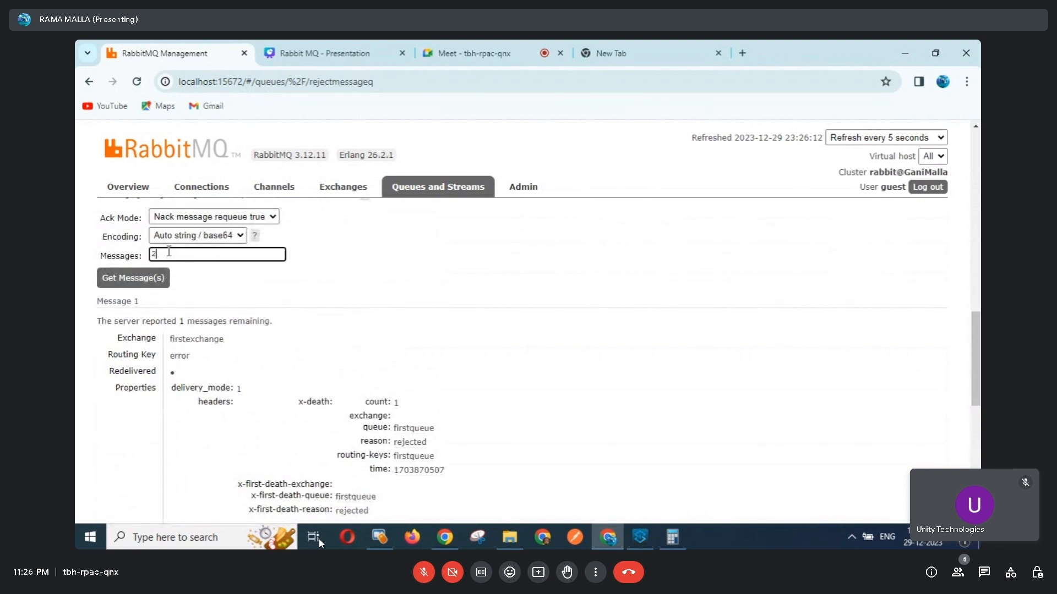
left_click_drag(975, 366, 975, 372)
left_click(533, 292)
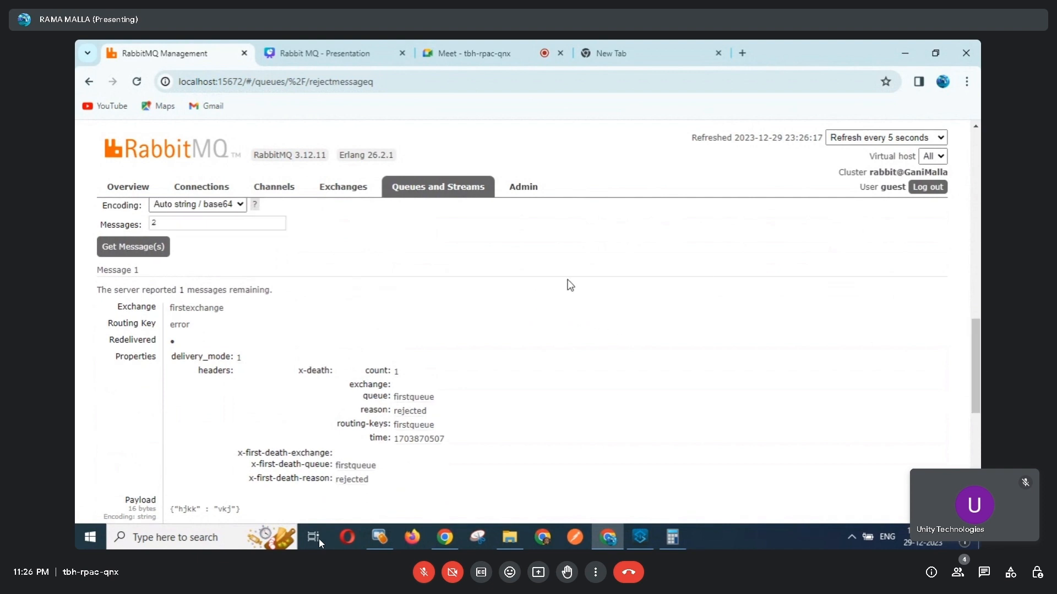
scroll(979, 368, "down", 2)
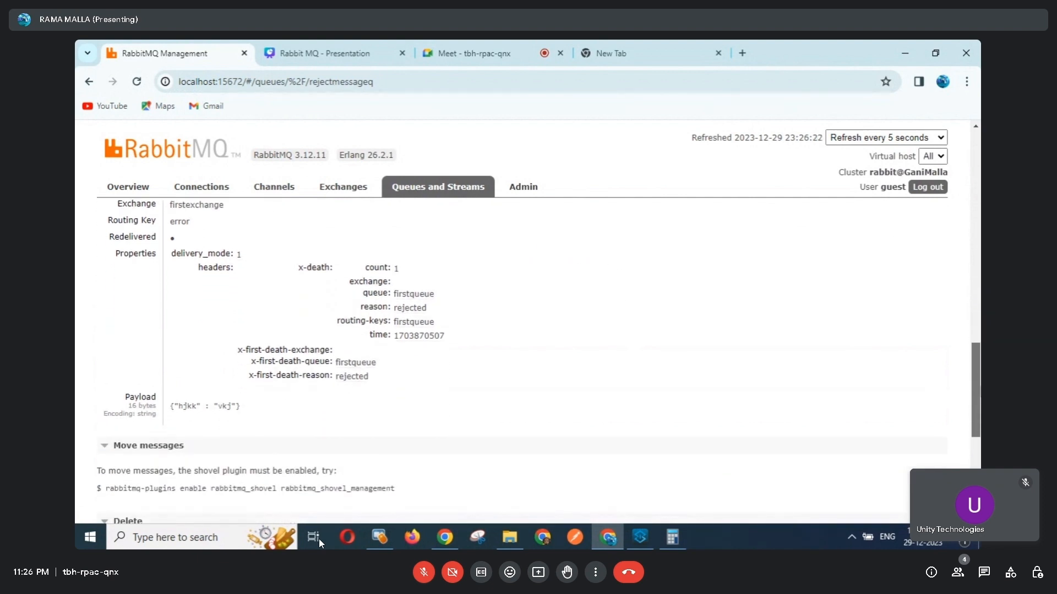
scroll(973, 347, "up", 1)
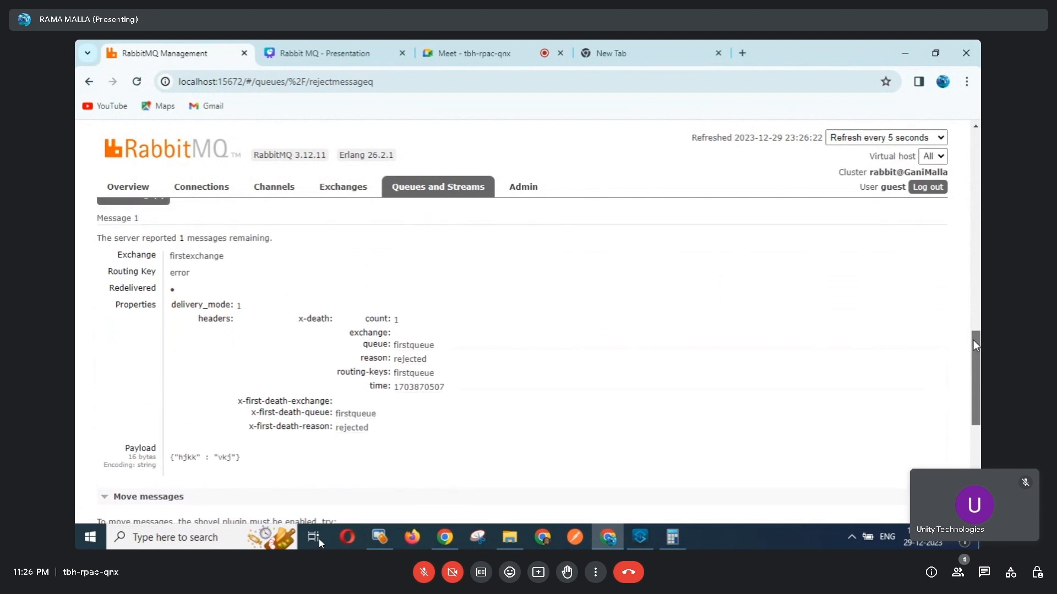
left_click_drag(974, 344, 974, 329)
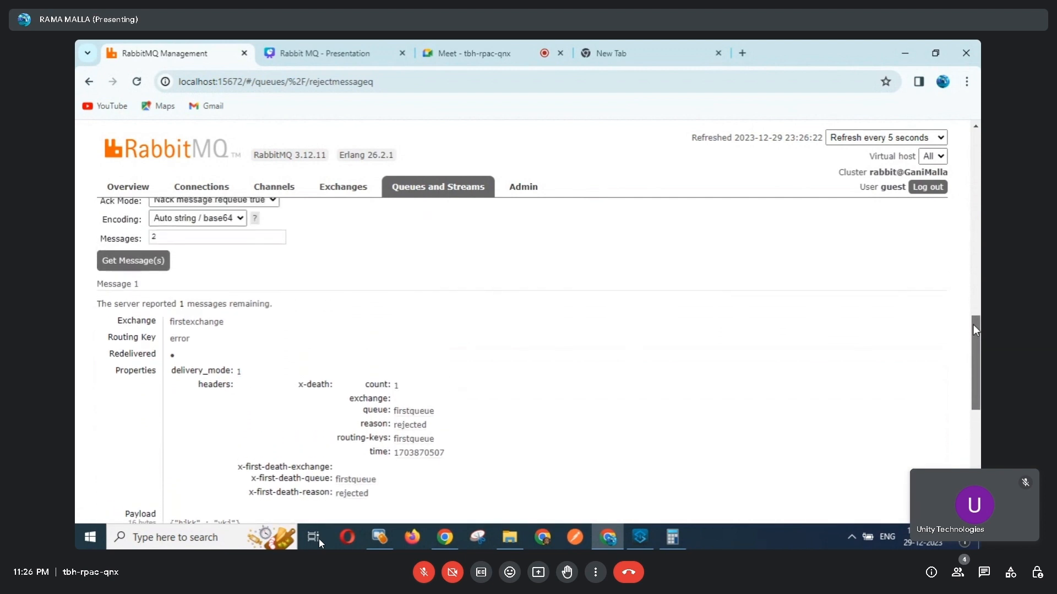
left_click(142, 268)
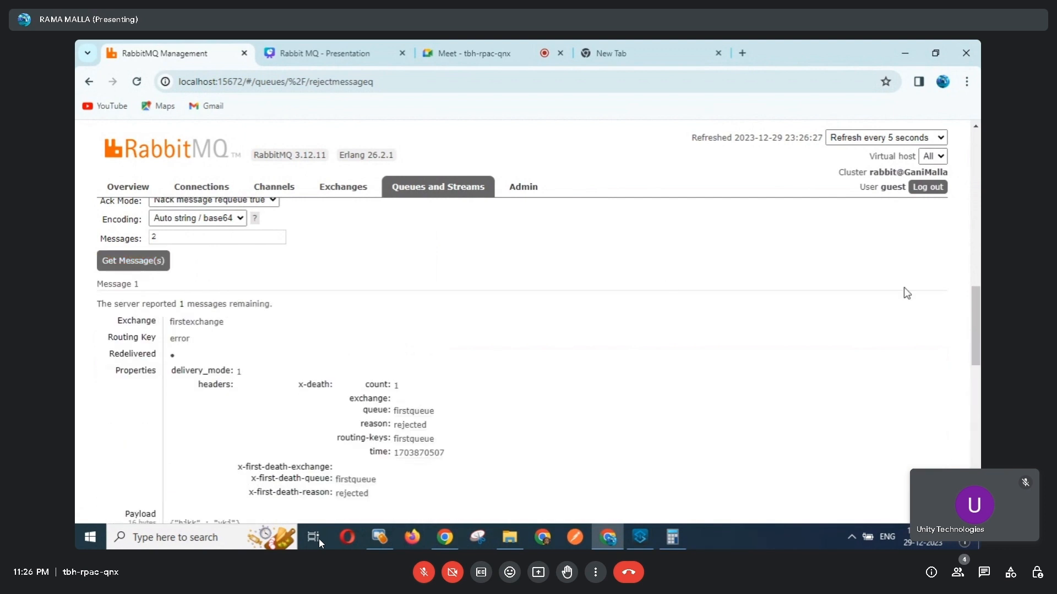
scroll(974, 304, "down", 4)
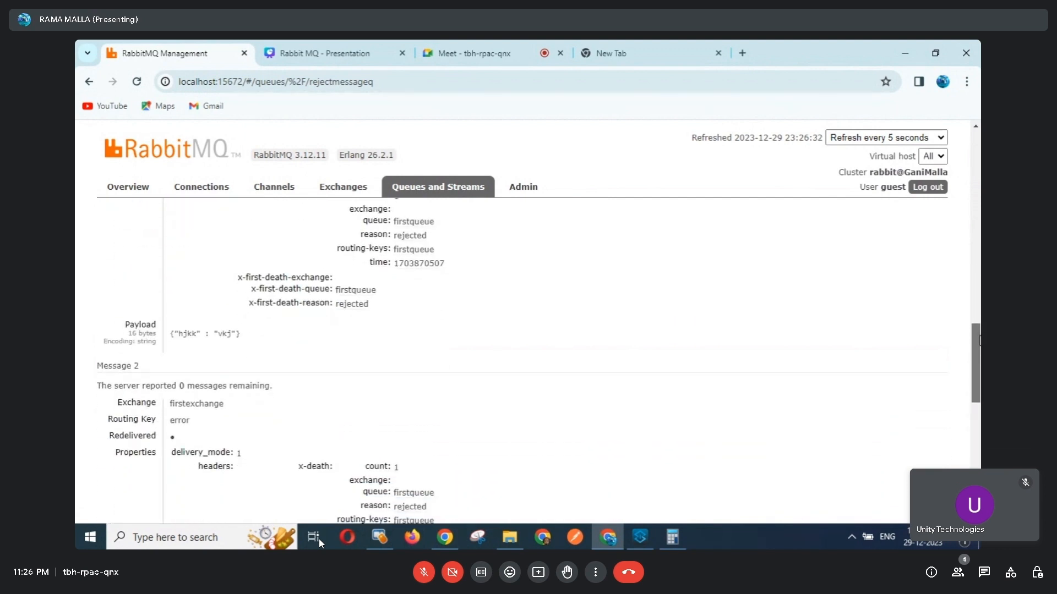
left_click_drag(975, 368, 975, 384)
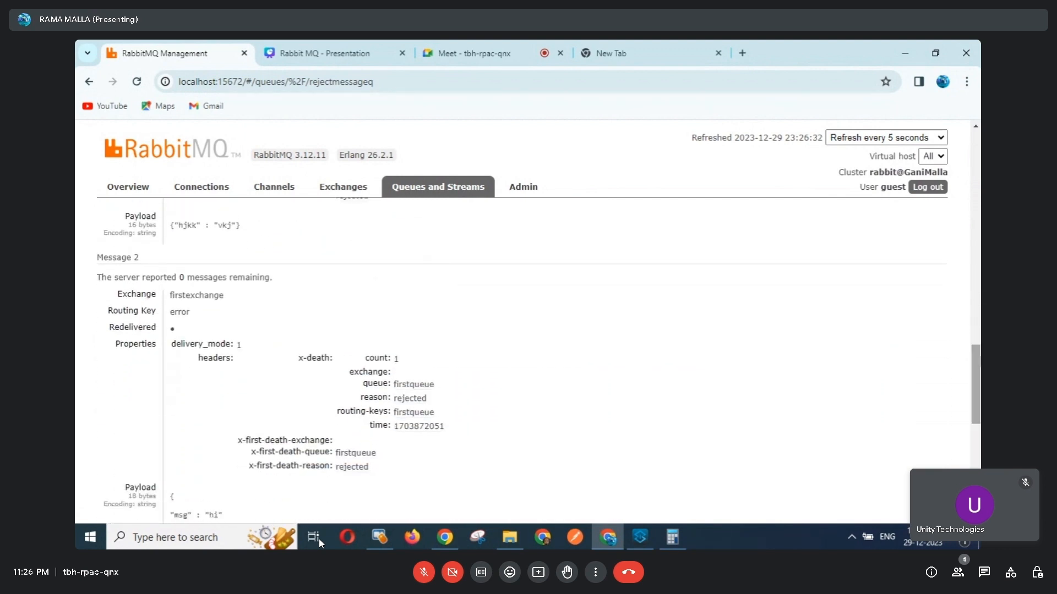